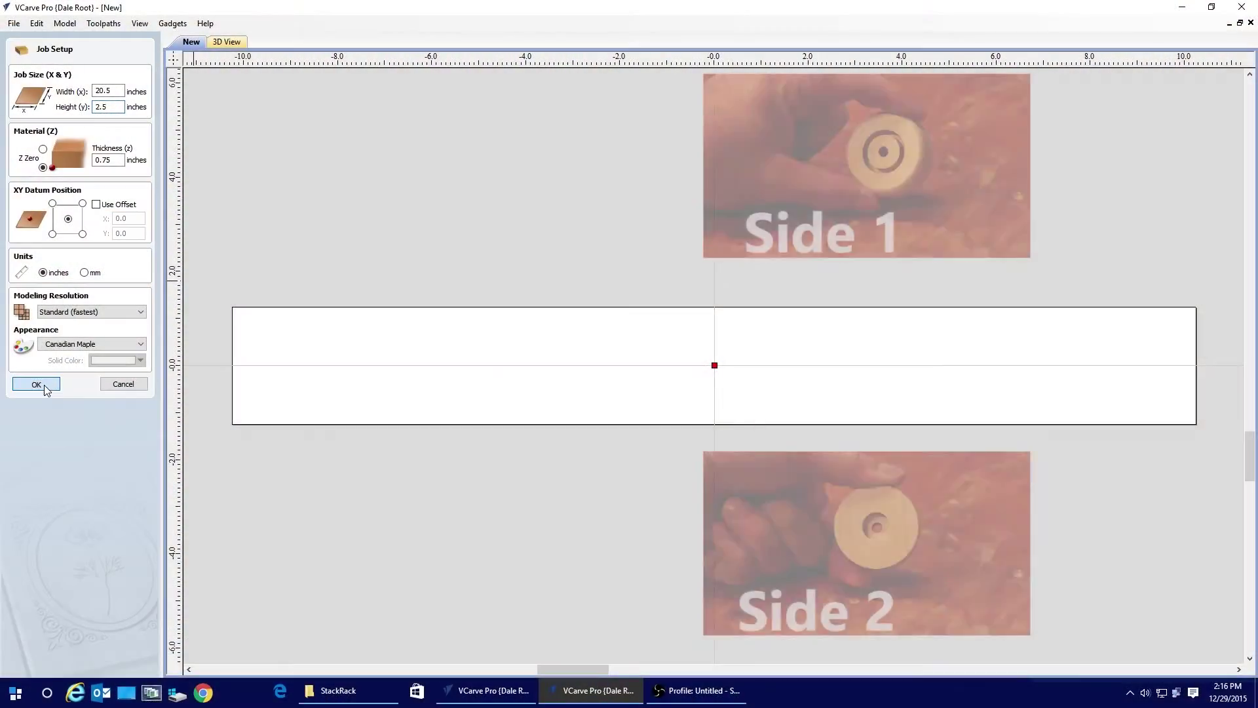
- Accept the 20.5 by 2.5 inch job setup and sketch a circle about 2.24 inches in diameter near the stock's middle
{"action": "left_click", "coordinate": [35, 384]}
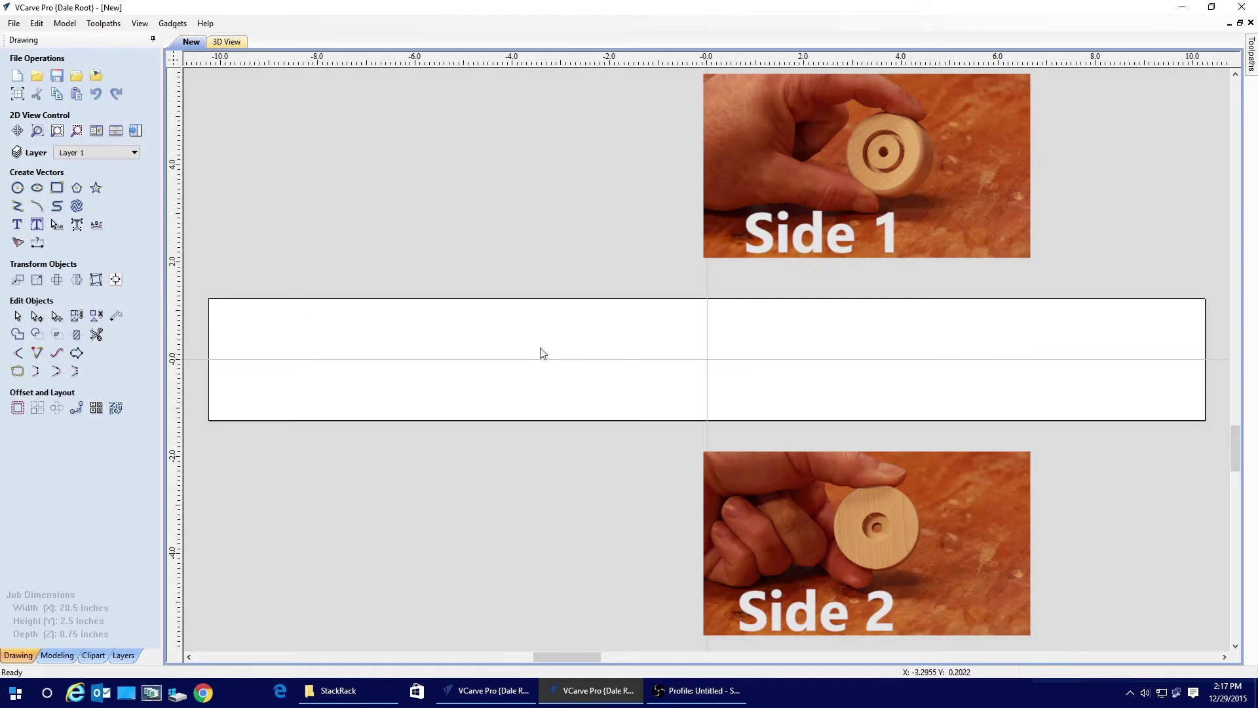
{"action": "left_click", "coordinate": [17, 188]}
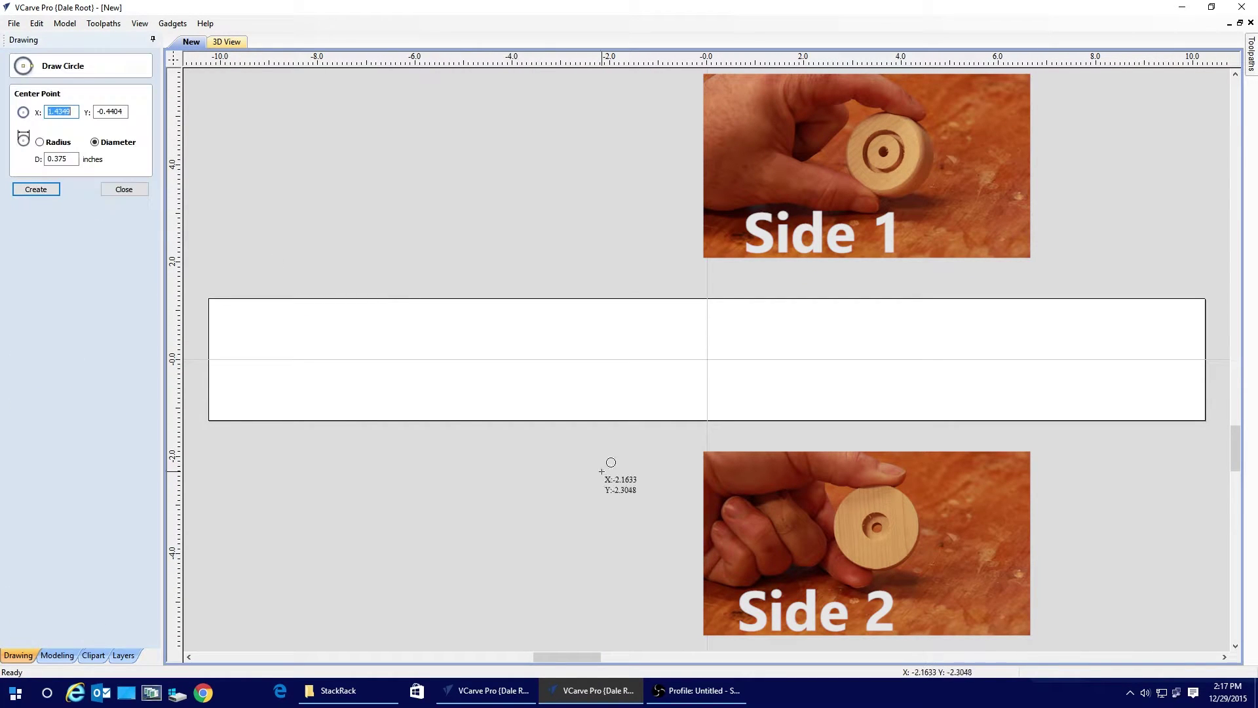
{"action": "left_click", "coordinate": [671, 328]}
{"action": "left_click", "coordinate": [723, 346]}
- Set the circle's centre to X 0, Y 0 and its diameter to 2 inches
{"action": "double_click", "coordinate": [61, 111]}
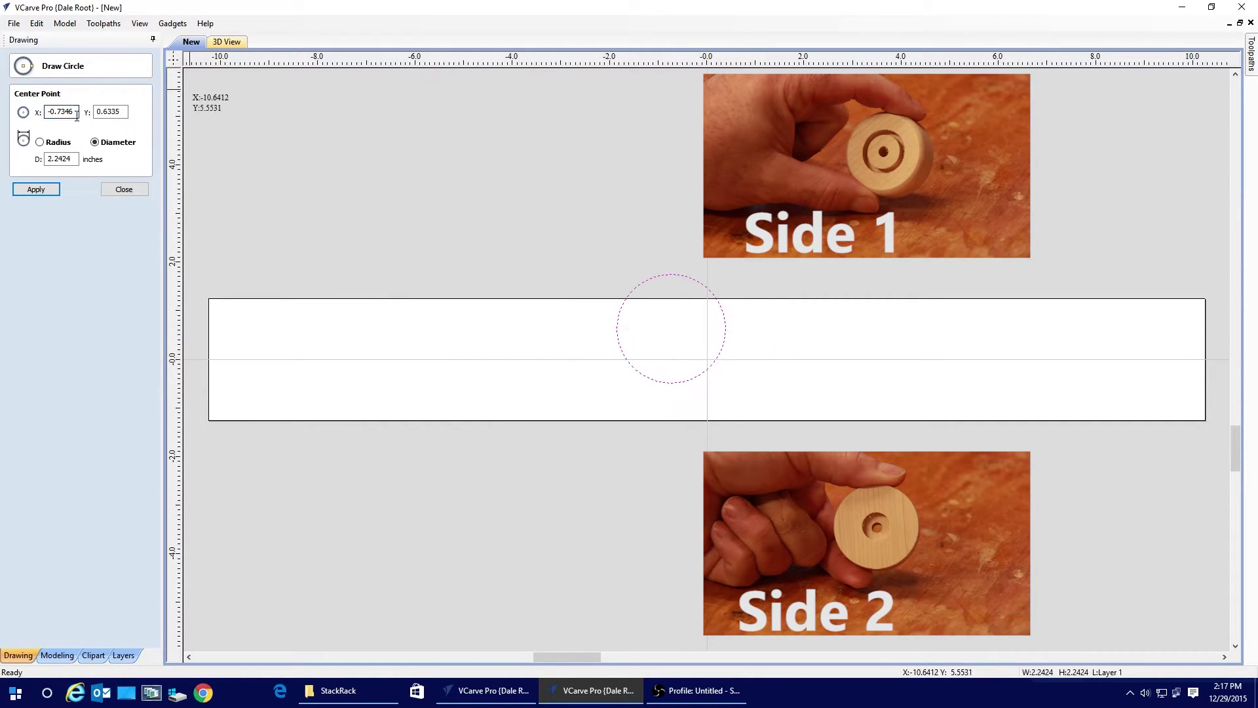
{"action": "type", "text": "0"}
{"action": "key", "text": "Tab"}
{"action": "type", "text": "0"}
{"action": "double_click", "coordinate": [47, 158]}
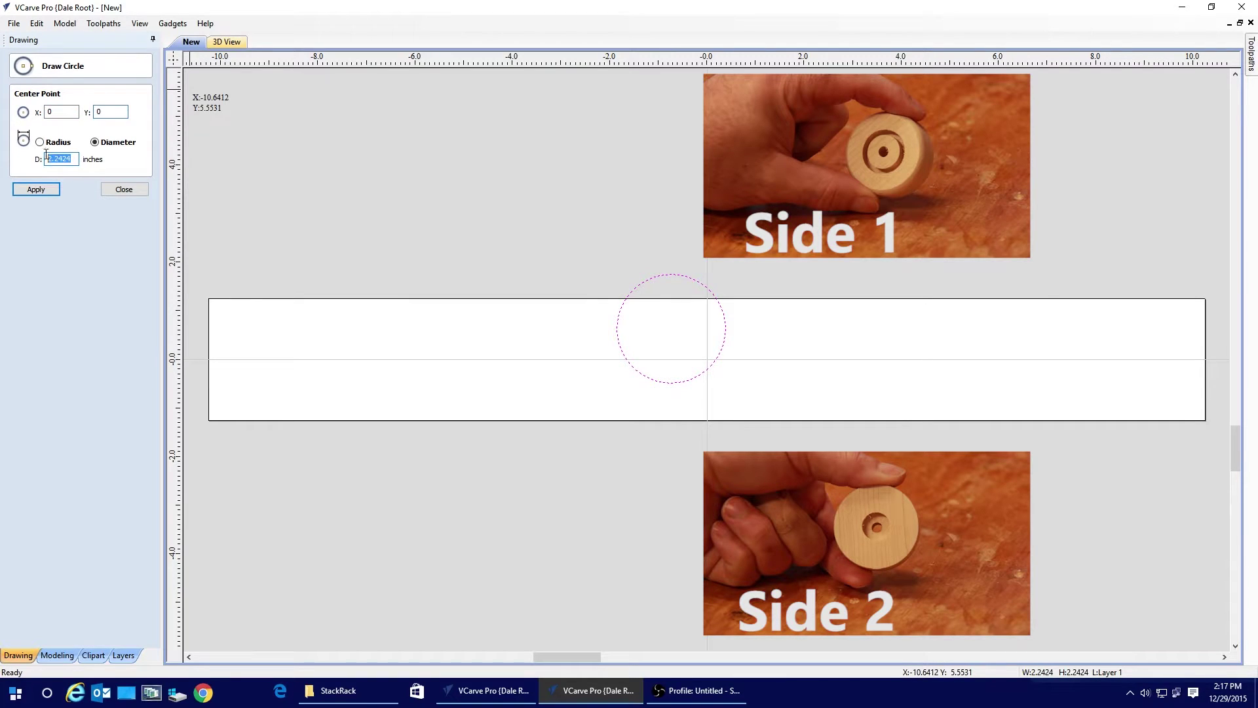
{"action": "type", "text": "2"}
{"action": "left_click", "coordinate": [38, 192]}
{"action": "left_click", "coordinate": [125, 192]}
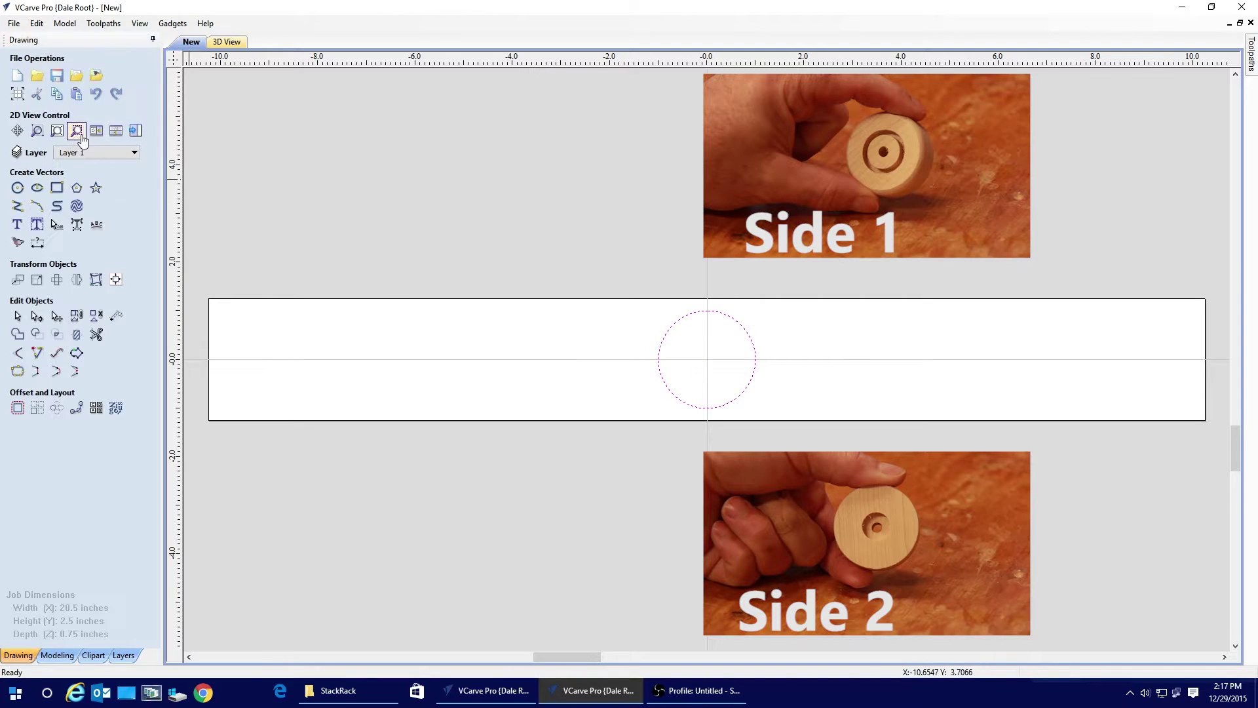
{"action": "left_click", "coordinate": [554, 334]}
- Draw a 0.25-inch diameter circle centred at X 0, Y 0
{"action": "left_click", "coordinate": [18, 188]}
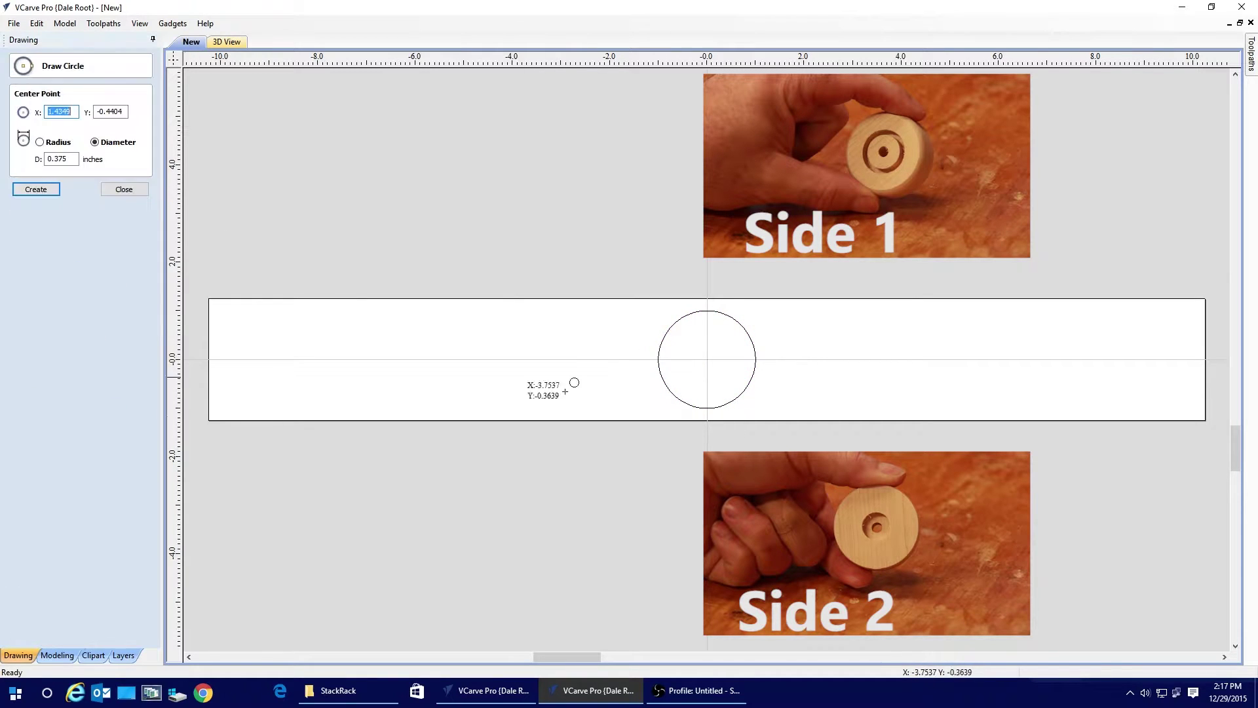
{"action": "left_click_drag", "start_coordinate": [703, 353], "coordinate": [715, 353]}
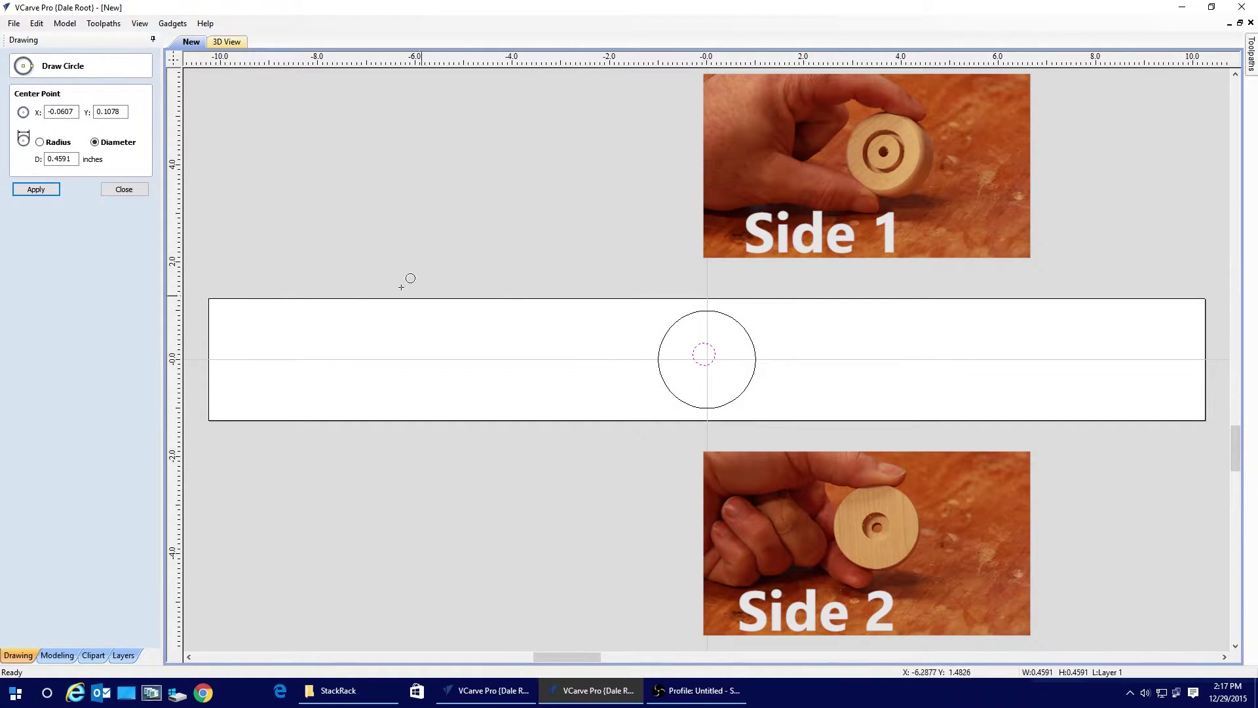
{"action": "double_click", "coordinate": [61, 111]}
{"action": "type", "text": "0"}
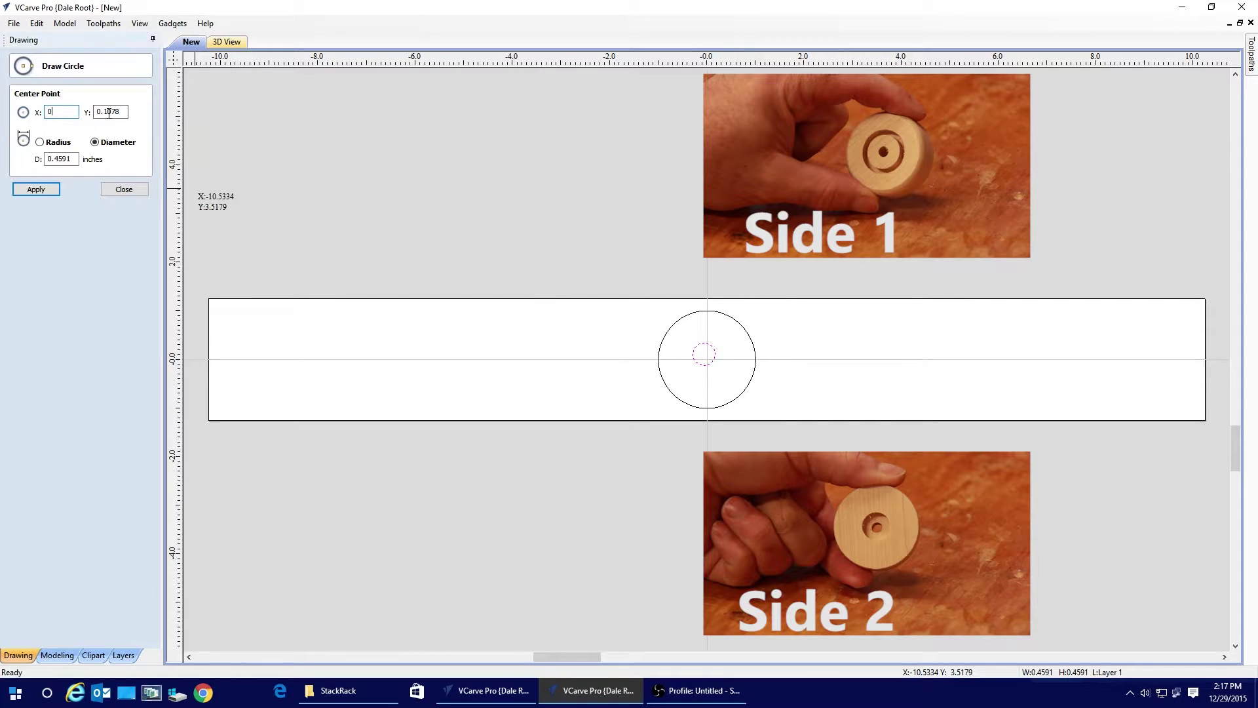
{"action": "double_click", "coordinate": [109, 113]}
{"action": "type", "text": "0"}
{"action": "key", "text": "Tab"}
{"action": "key", "text": "Tab"}
{"action": "type", "text": ".25"}
{"action": "left_click", "coordinate": [36, 188]}
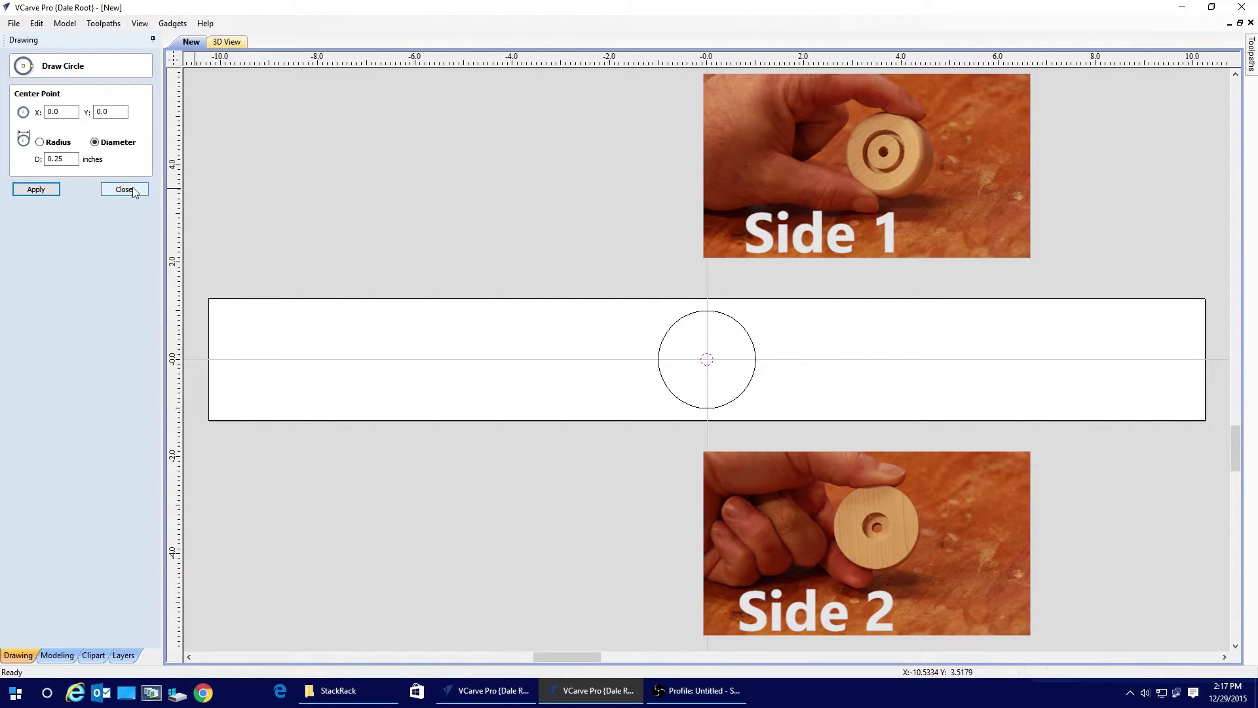
{"action": "left_click", "coordinate": [124, 190]}
- Draw a 0.65-inch diameter circle centred at X 0, Y 0
{"action": "left_click", "coordinate": [18, 189]}
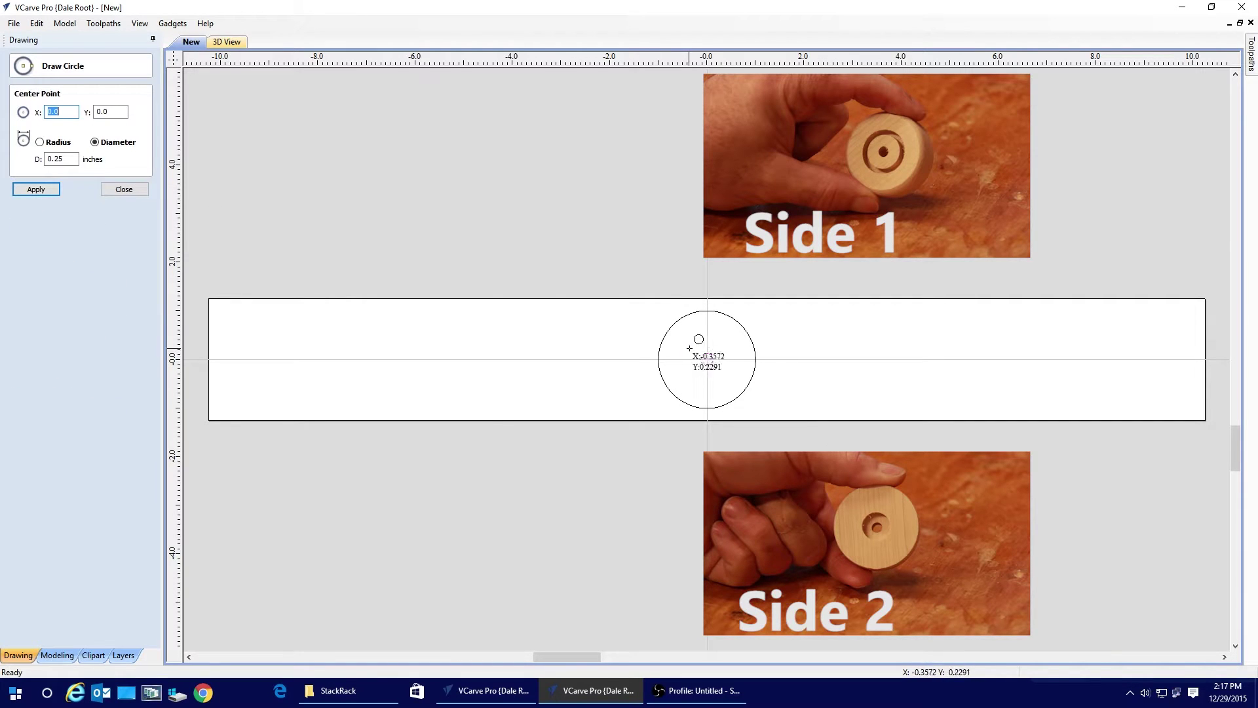
{"action": "left_click_drag", "start_coordinate": [691, 349], "coordinate": [714, 357]}
{"action": "double_click", "coordinate": [79, 113]}
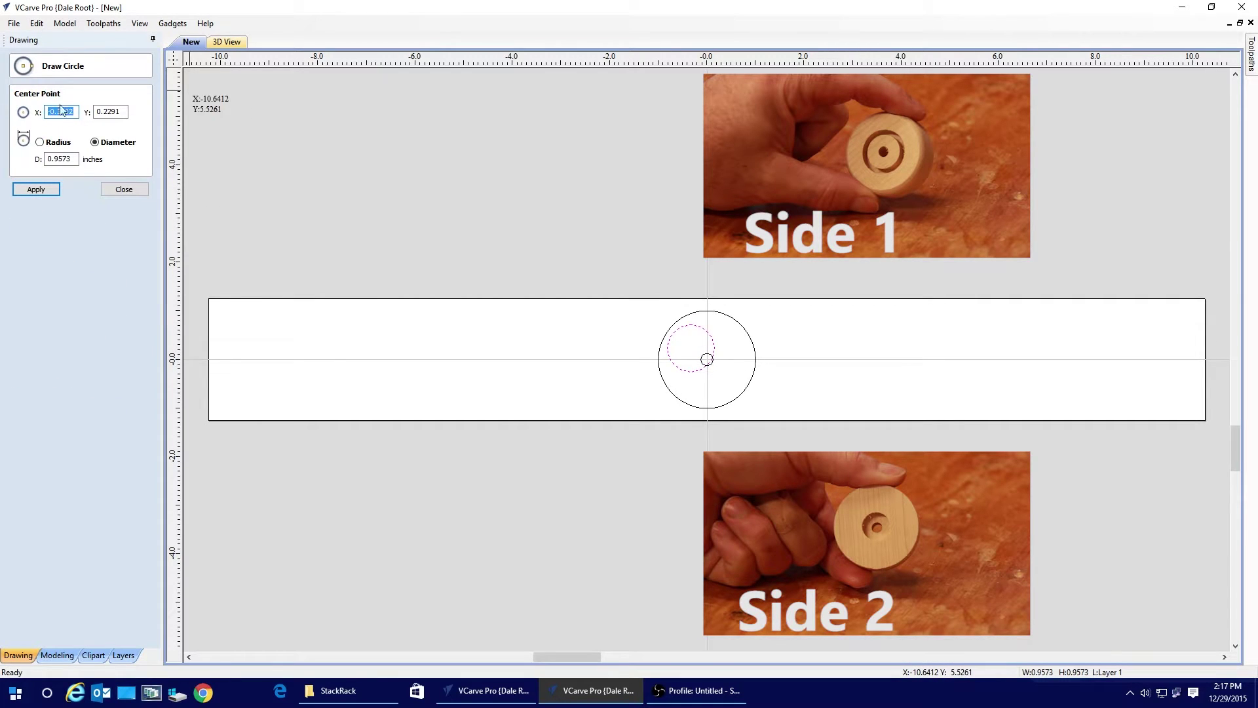
{"action": "type", "text": "0"}
{"action": "key", "text": "Tab"}
{"action": "type", "text": "0"}
{"action": "double_click", "coordinate": [72, 158]}
{"action": "type", "text": "0.65"}
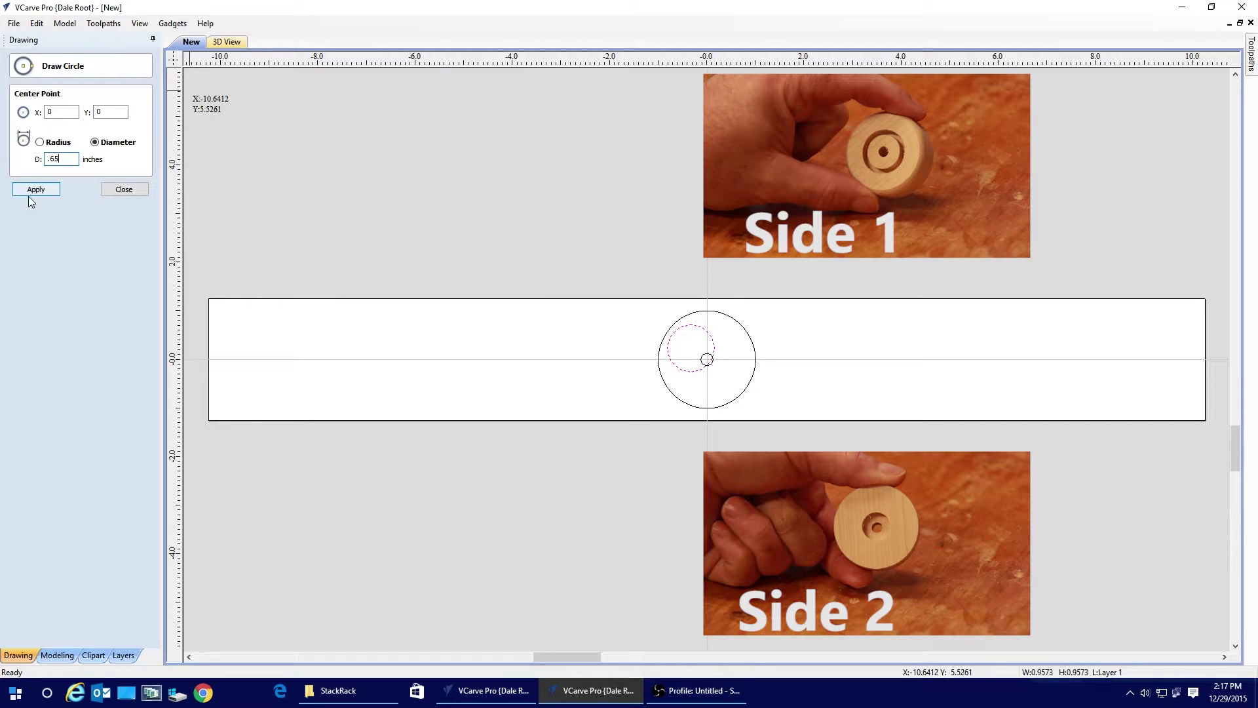
{"action": "left_click", "coordinate": [31, 191]}
{"action": "left_click", "coordinate": [131, 190]}
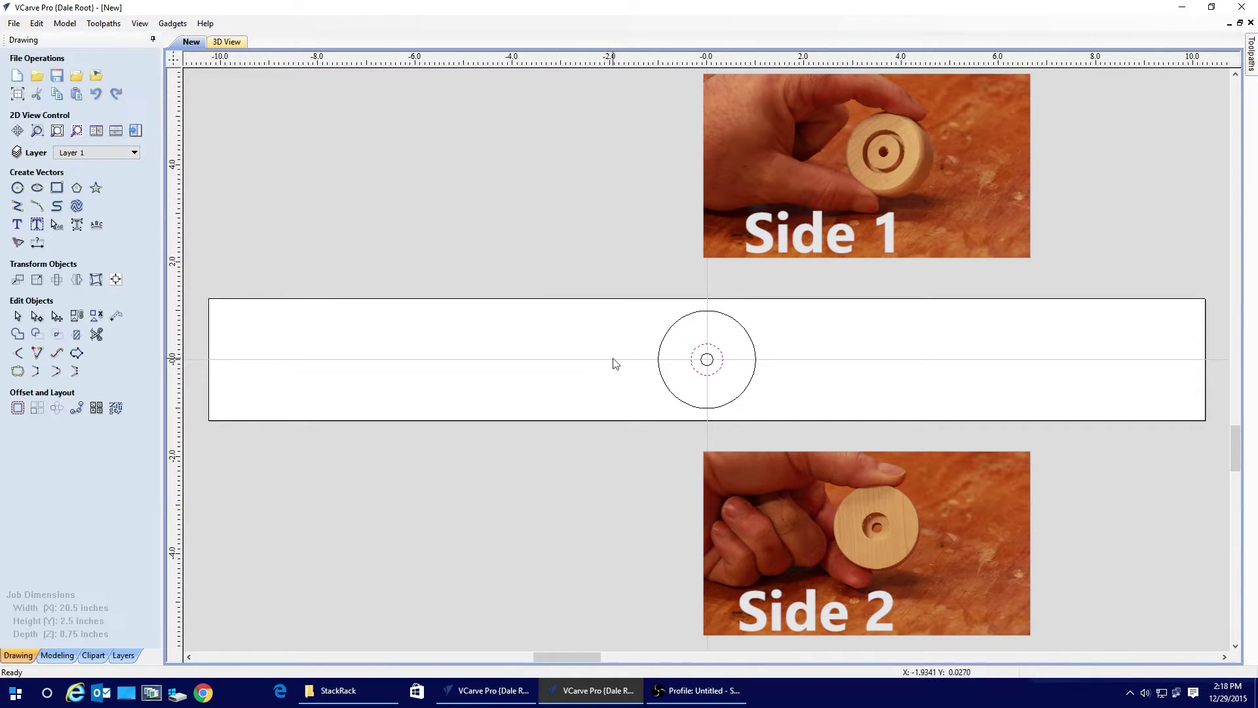
- Draw a 1.055-inch diameter circle centred at X 0, Y 0
{"action": "left_click", "coordinate": [20, 190]}
{"action": "left_click_drag", "start_coordinate": [684, 339], "coordinate": [706, 360]}
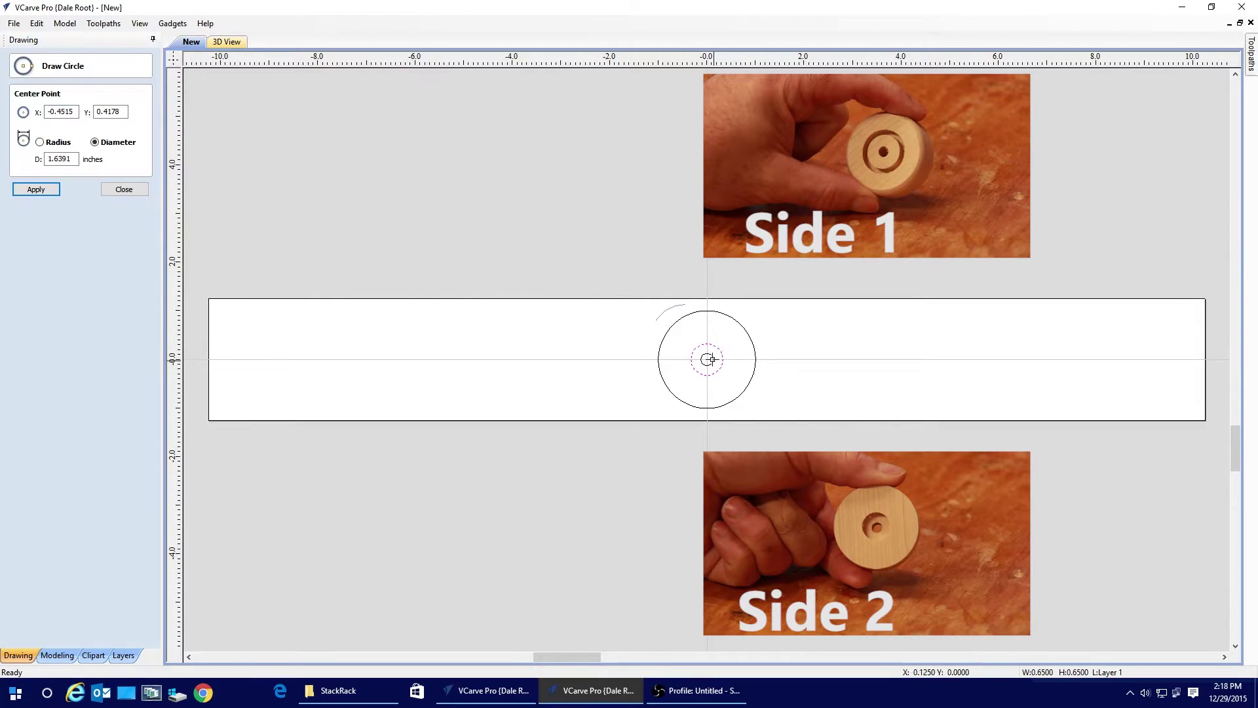
{"action": "double_click", "coordinate": [61, 111]}
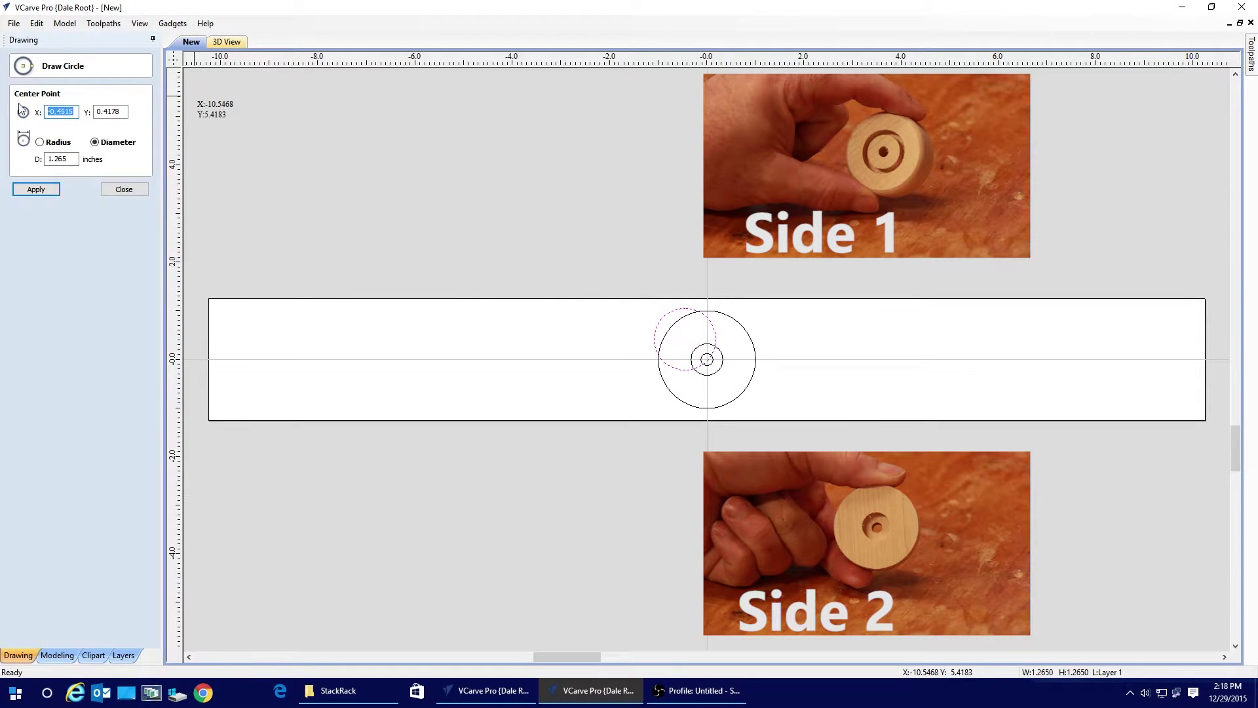
{"action": "type", "text": "0"}
{"action": "double_click", "coordinate": [125, 110]}
{"action": "type", "text": "0"}
{"action": "key", "text": "Tab"}
{"action": "type", "text": "1."}
{"action": "left_click", "coordinate": [36, 190]}
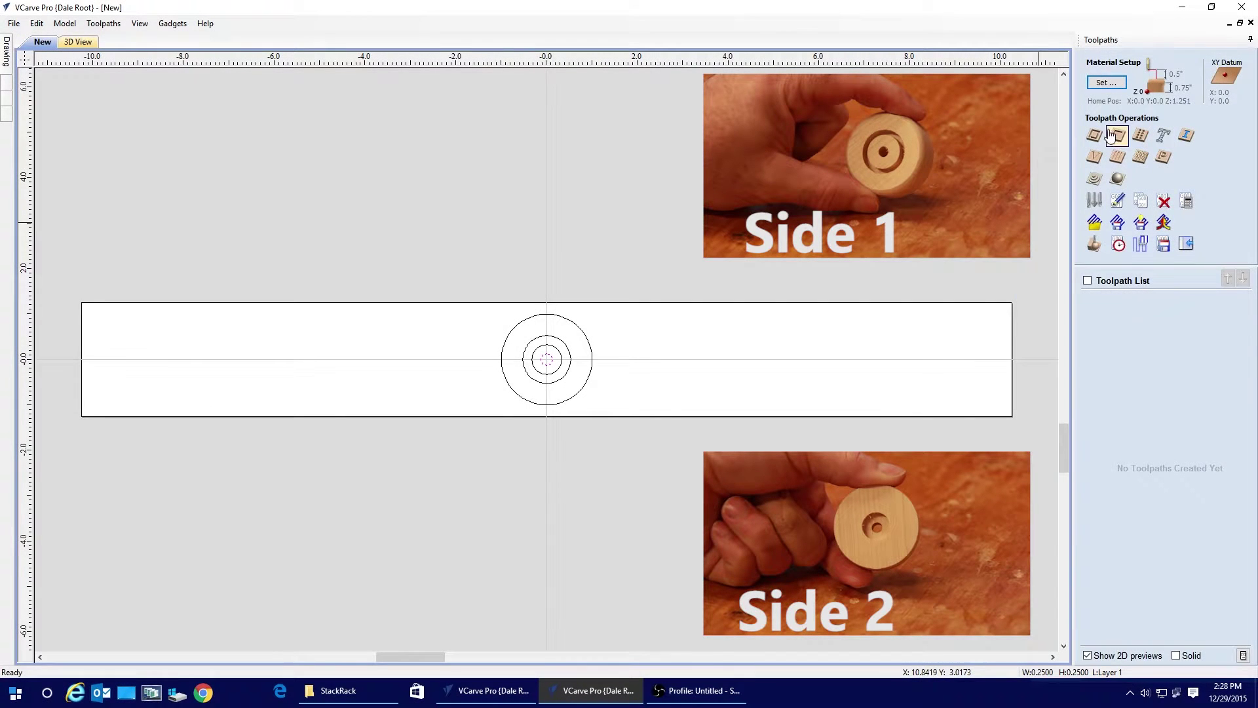
- Set up a pocket toolpath for the 0.25-inch centre circle, 0.7 inch deep, keeping the 0.125 inch end mill
{"action": "left_click", "coordinate": [1110, 135]}
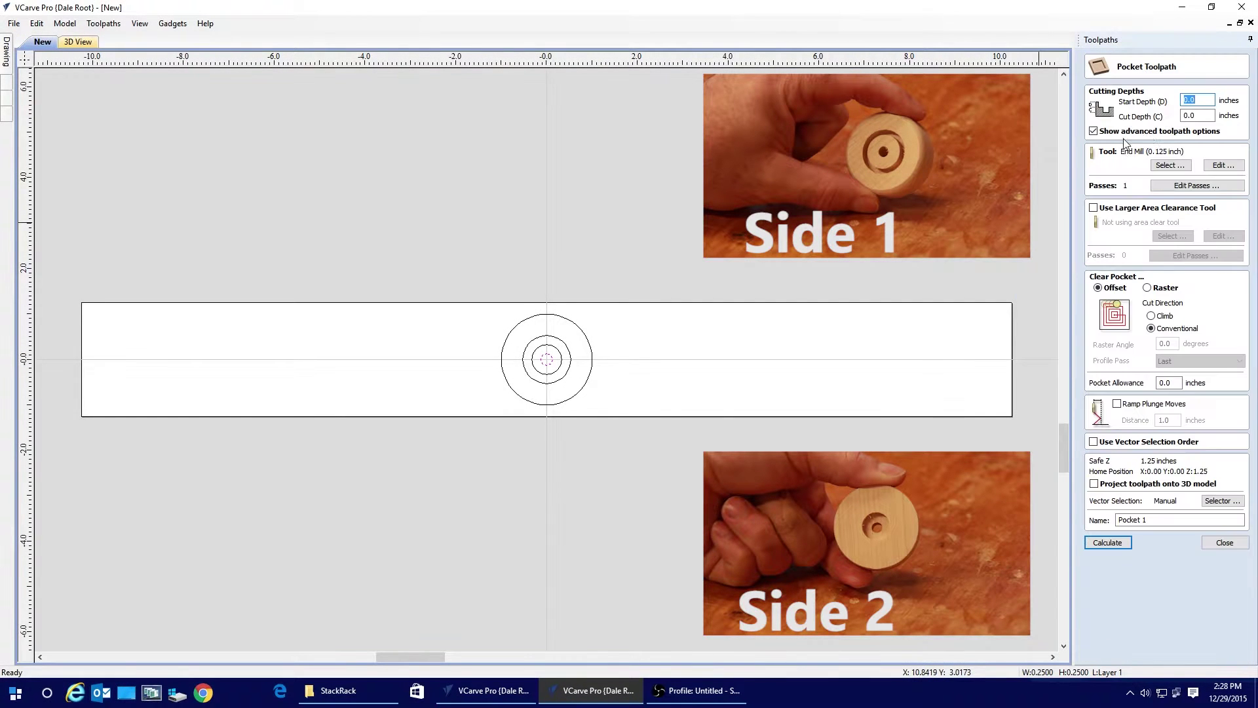
{"action": "key", "text": "BackSpace"}
{"action": "key", "text": "BackSpace"}
{"action": "key", "text": "BackSpace"}
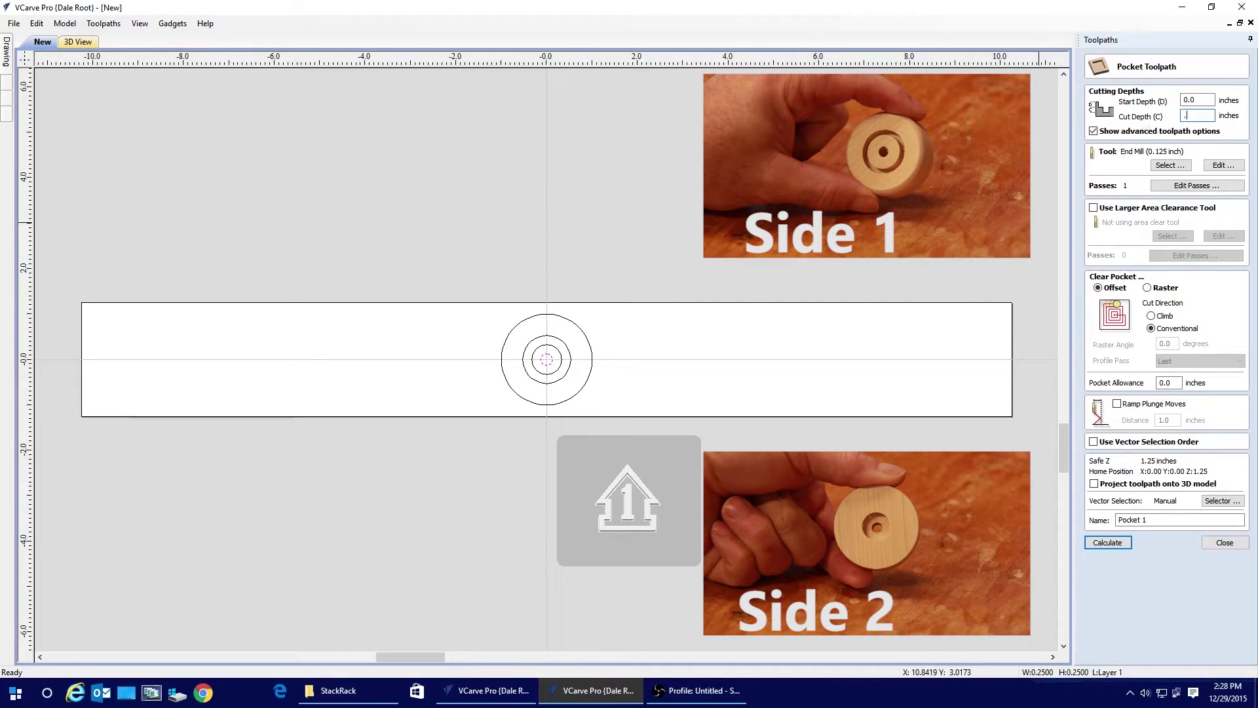
{"action": "type", "text": ".7"}
{"action": "left_click", "coordinate": [1161, 165]}
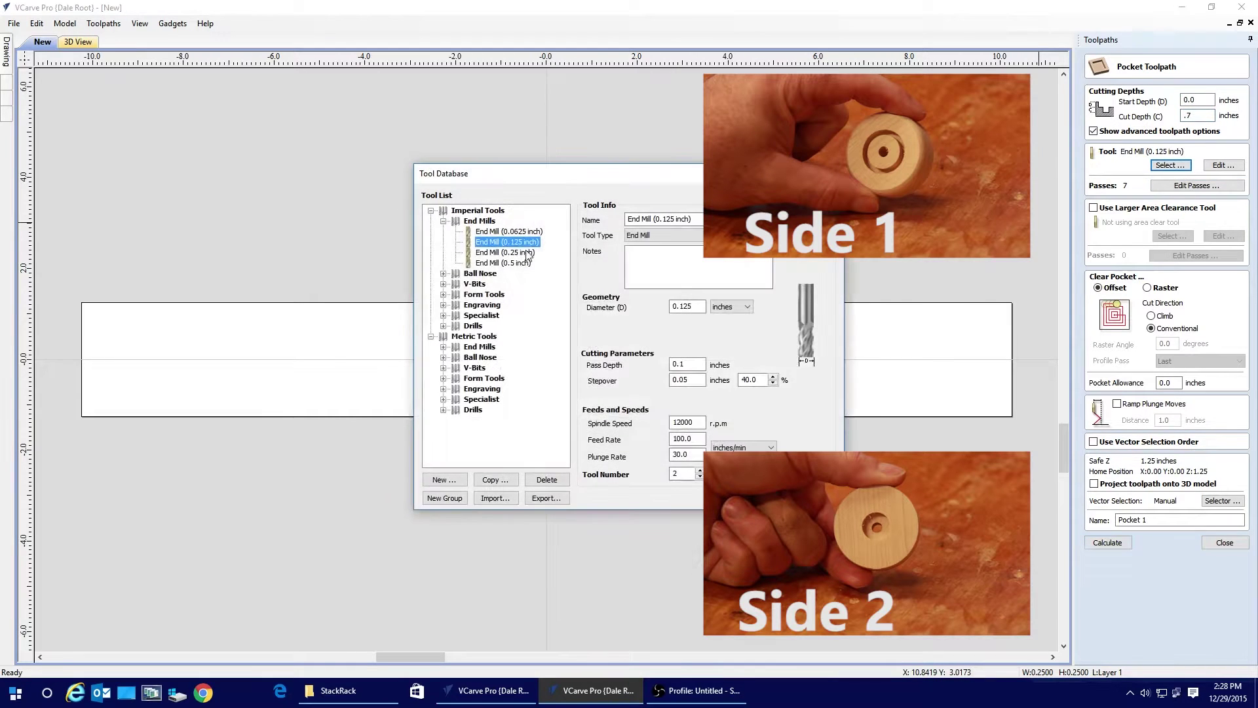
{"action": "key", "text": "Escape"}
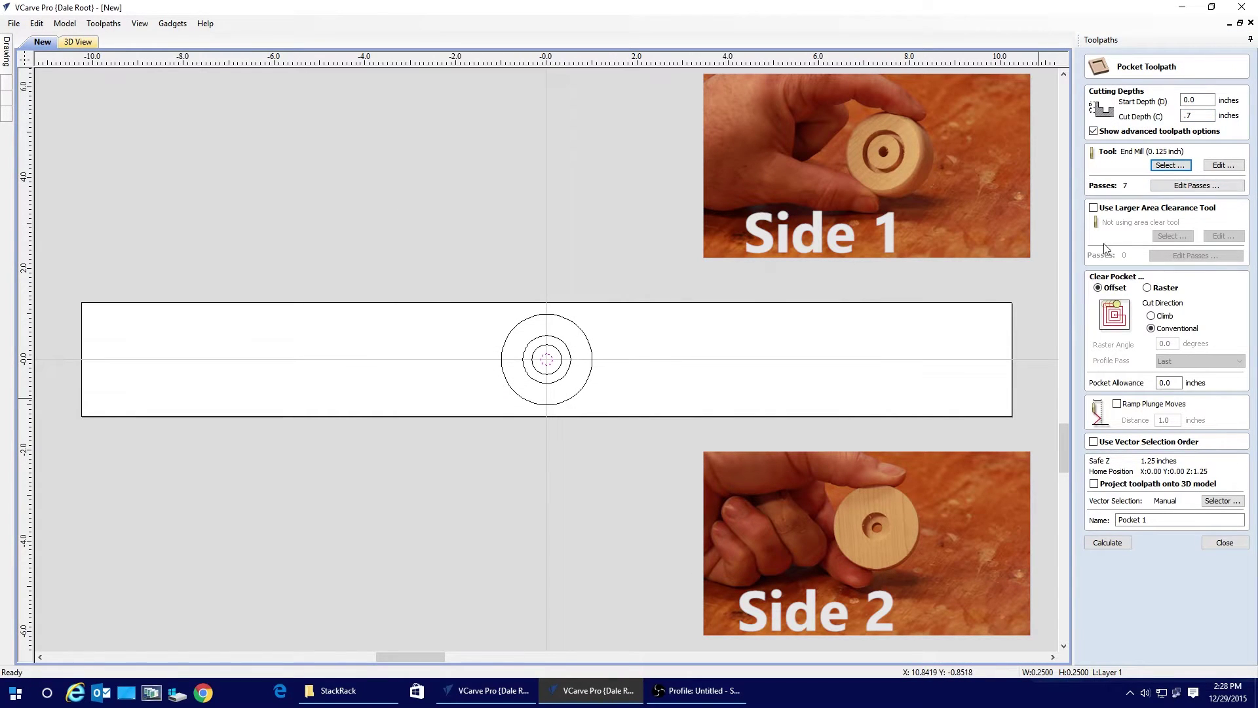
- Name the pocket toolpath "Center Hole - Cut 1", calculate it and close the preview
{"action": "triple_click", "coordinate": [1132, 520]}
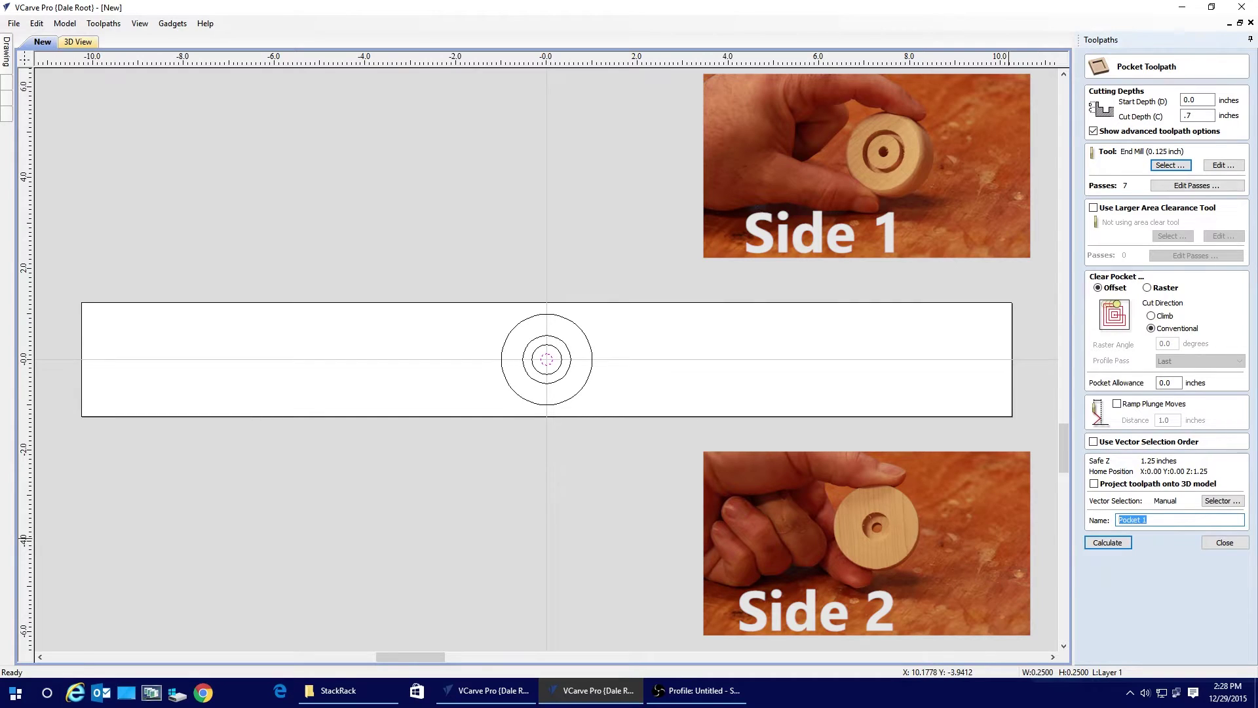
{"action": "type", "text": "Center Hole - Cu"}
{"action": "left_click", "coordinate": [1121, 543]}
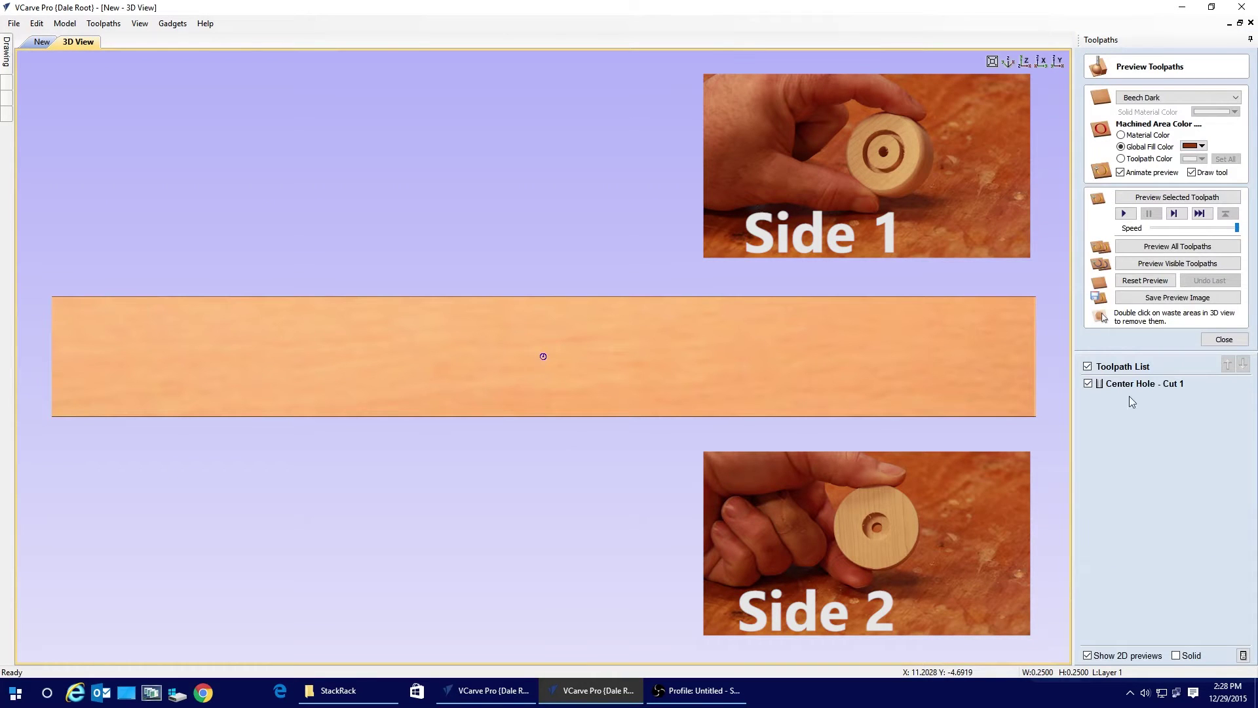
{"action": "left_click", "coordinate": [1225, 339]}
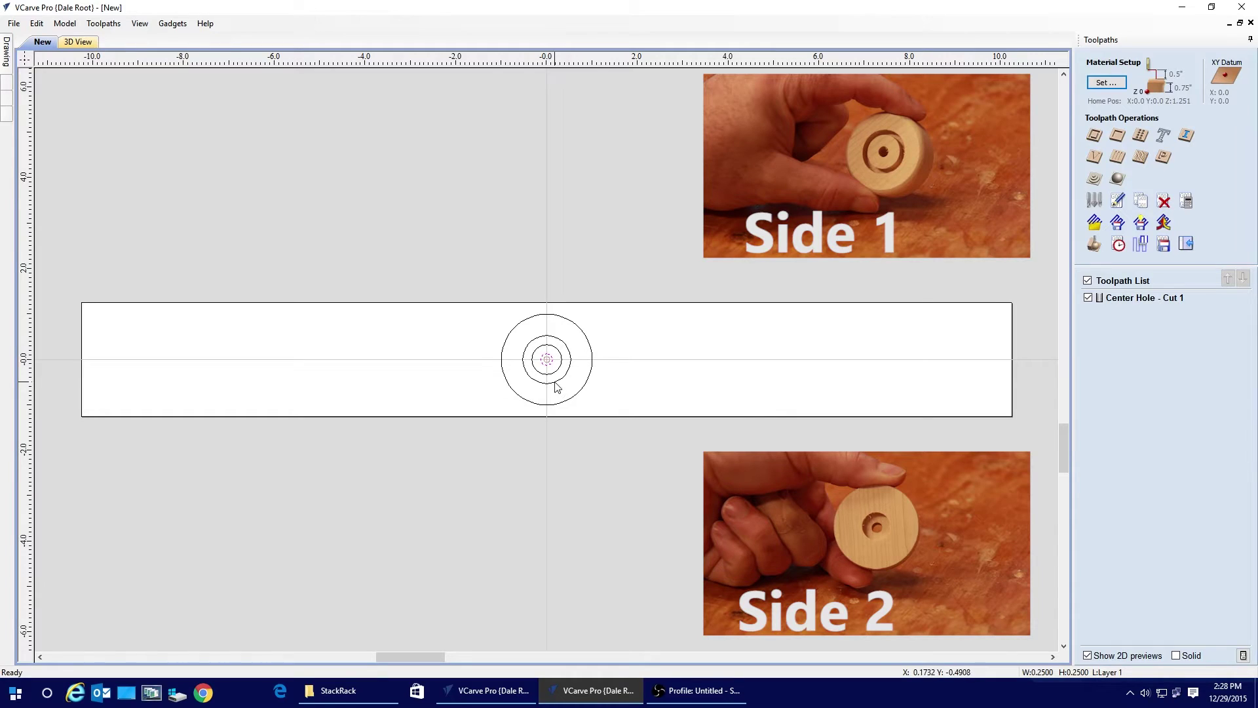
- Set up an inside profile toolpath for the 1.055-inch circle with a 0.2 inch cut depth and the 0.125 inch end mill
{"action": "left_click", "coordinate": [555, 384]}
{"action": "left_click", "coordinate": [1103, 138]}
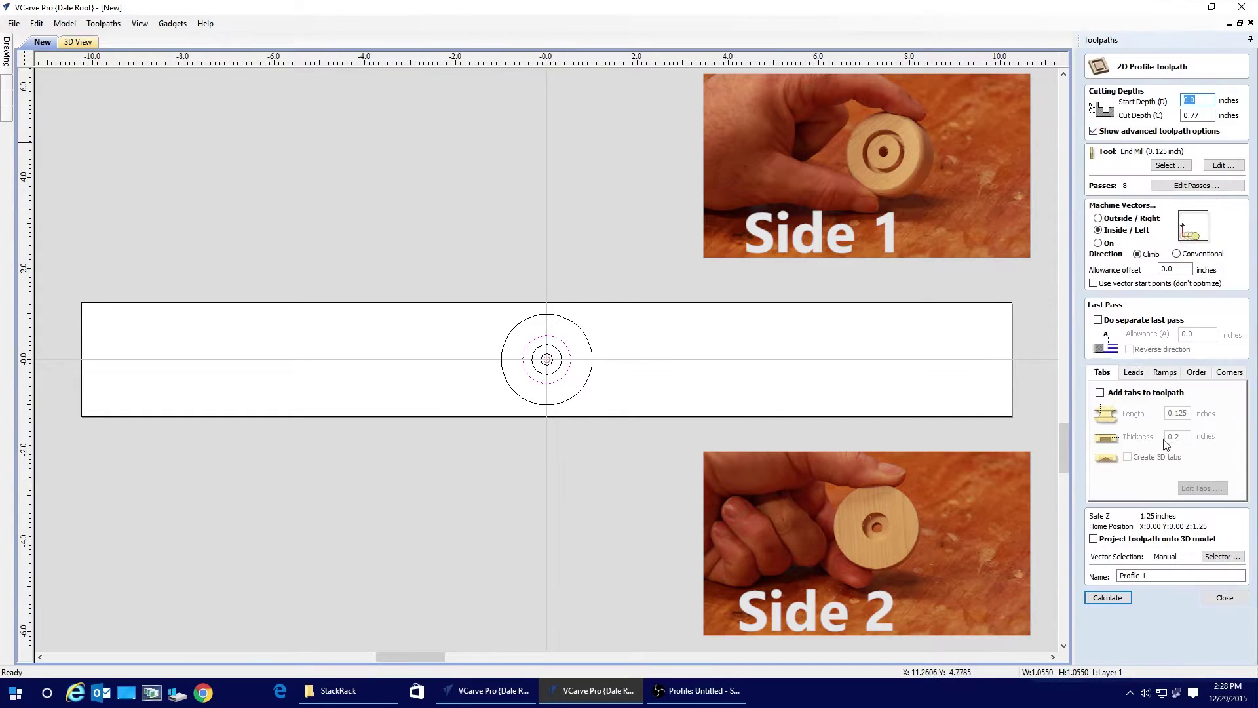
{"action": "left_click", "coordinate": [1210, 116]}
{"action": "left_click", "coordinate": [1171, 167]}
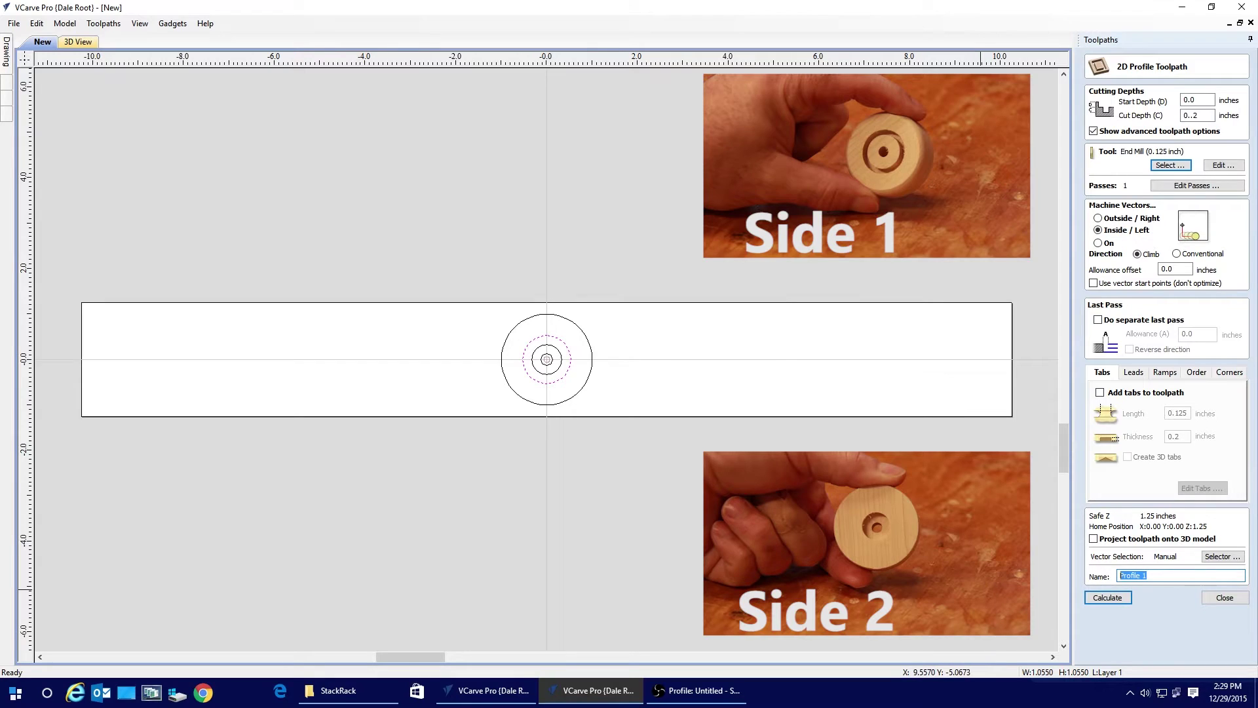
- Name the profile toolpath "Spacer Pocket - Cut 1", calculate it and close the preview
{"action": "type", "text": "Spacer Pocket - Cut"}
{"action": "left_click", "coordinate": [1108, 597]}
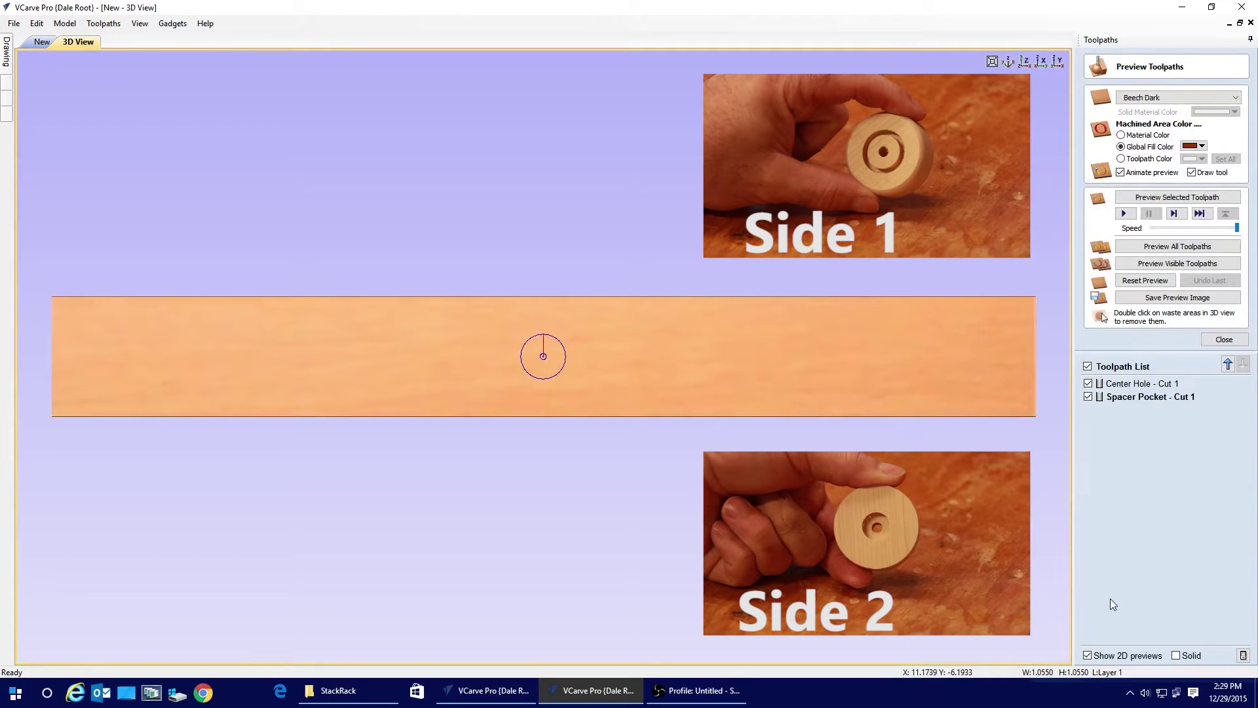
{"action": "left_click", "coordinate": [1225, 338]}
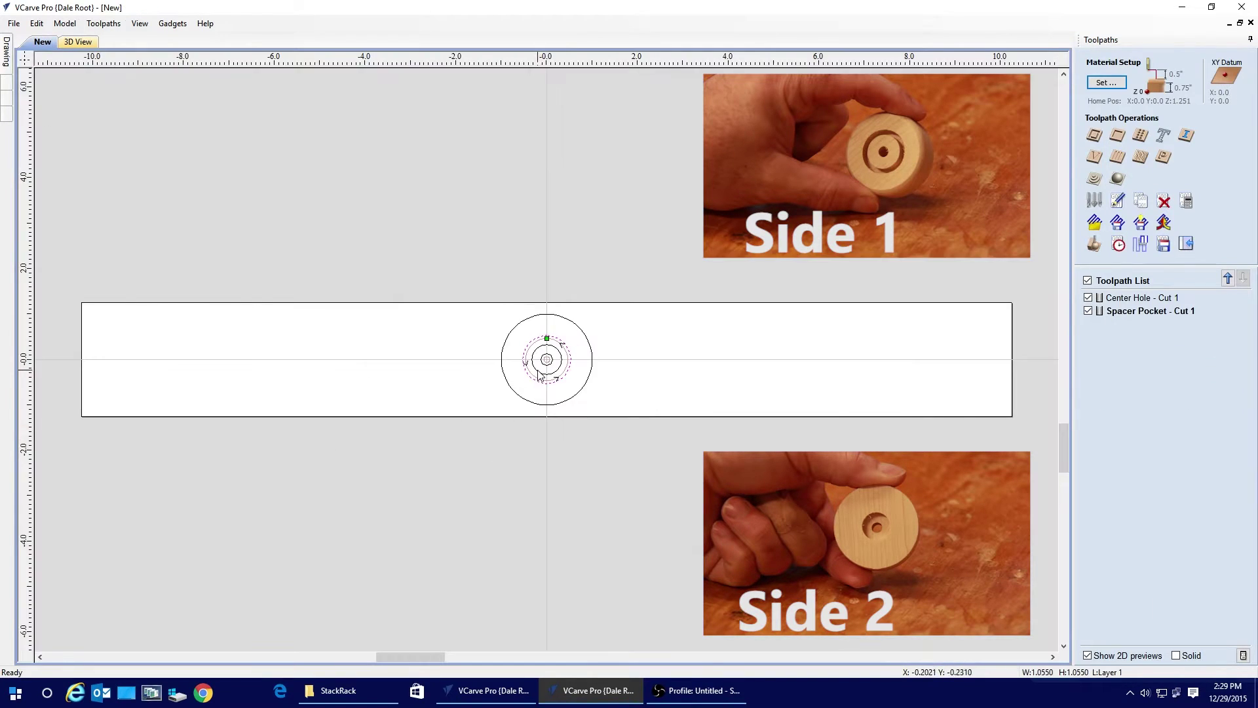
- Set up a pocket toolpath for the 0.65-inch circle, 0.13 inch deep, using the 0.125 inch end mill
{"action": "left_click", "coordinate": [538, 374]}
{"action": "left_click", "coordinate": [1118, 135]}
{"action": "left_click", "coordinate": [1209, 116]}
{"action": "type", "text": "0.7"}
{"action": "key", "text": "BackSpace"}
{"action": "key", "text": "BackSpace"}
{"action": "key", "text": "BackSpace"}
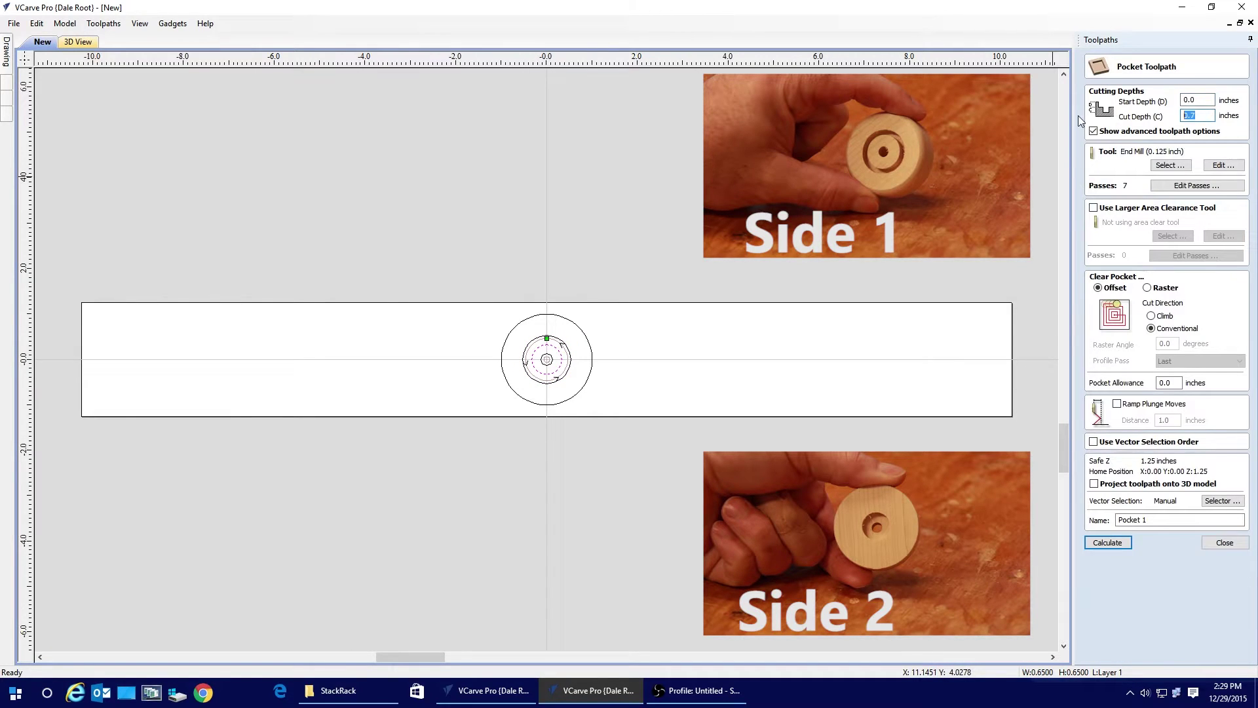
{"action": "type", "text": ".13"}
{"action": "left_click", "coordinate": [1170, 165]}
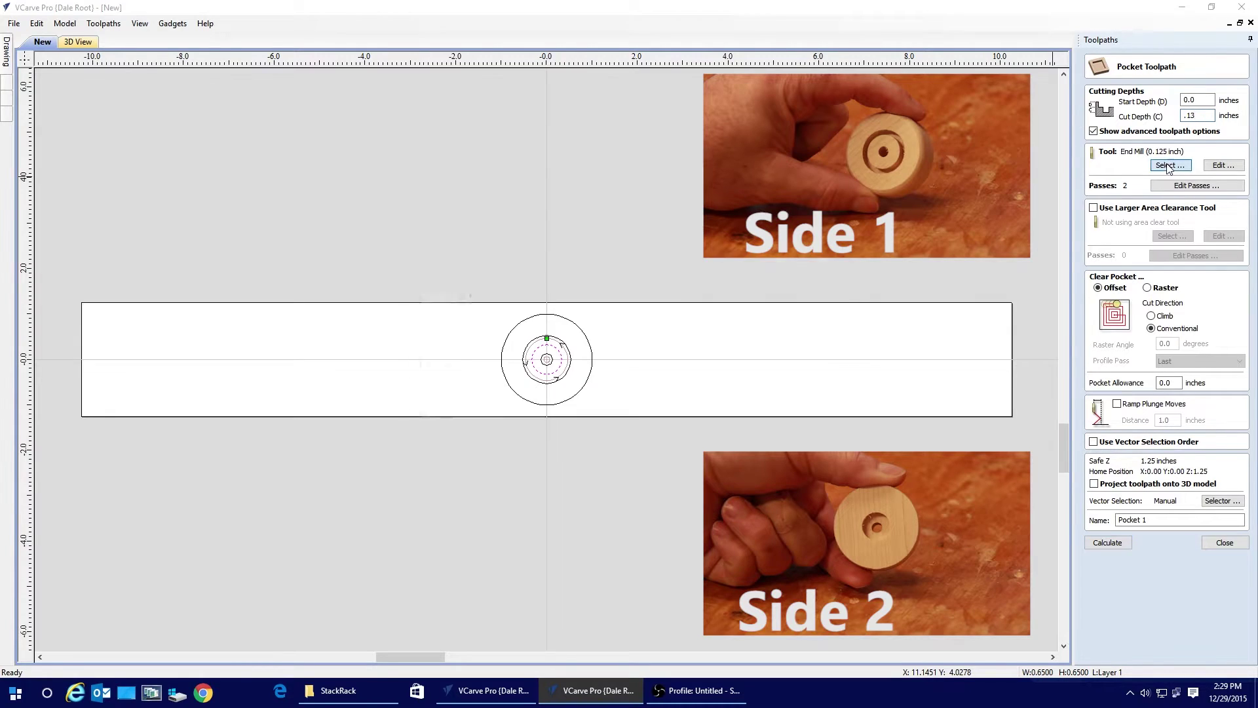
{"action": "left_click", "coordinate": [806, 498]}
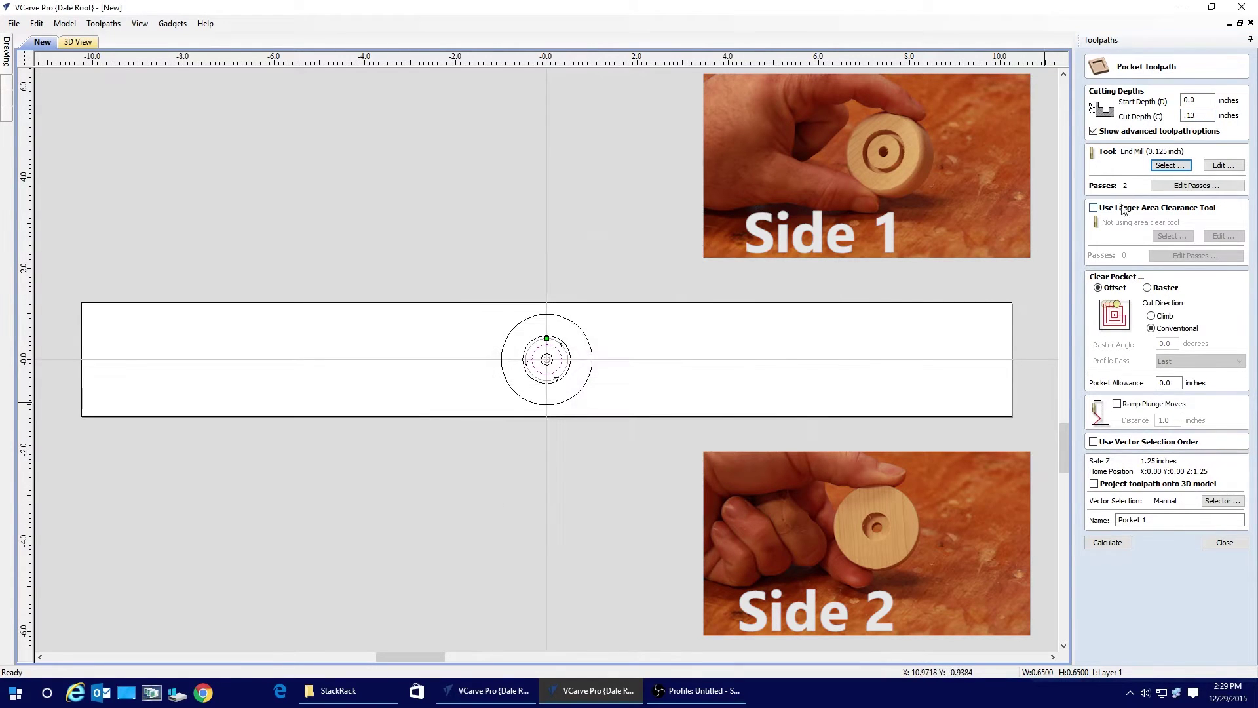
- Name the pocket toolpath "Bolt Head - Pocket - Cut 2", calculate it and return to the 2D drawing, closing the preview
{"action": "left_click", "coordinate": [1152, 519]}
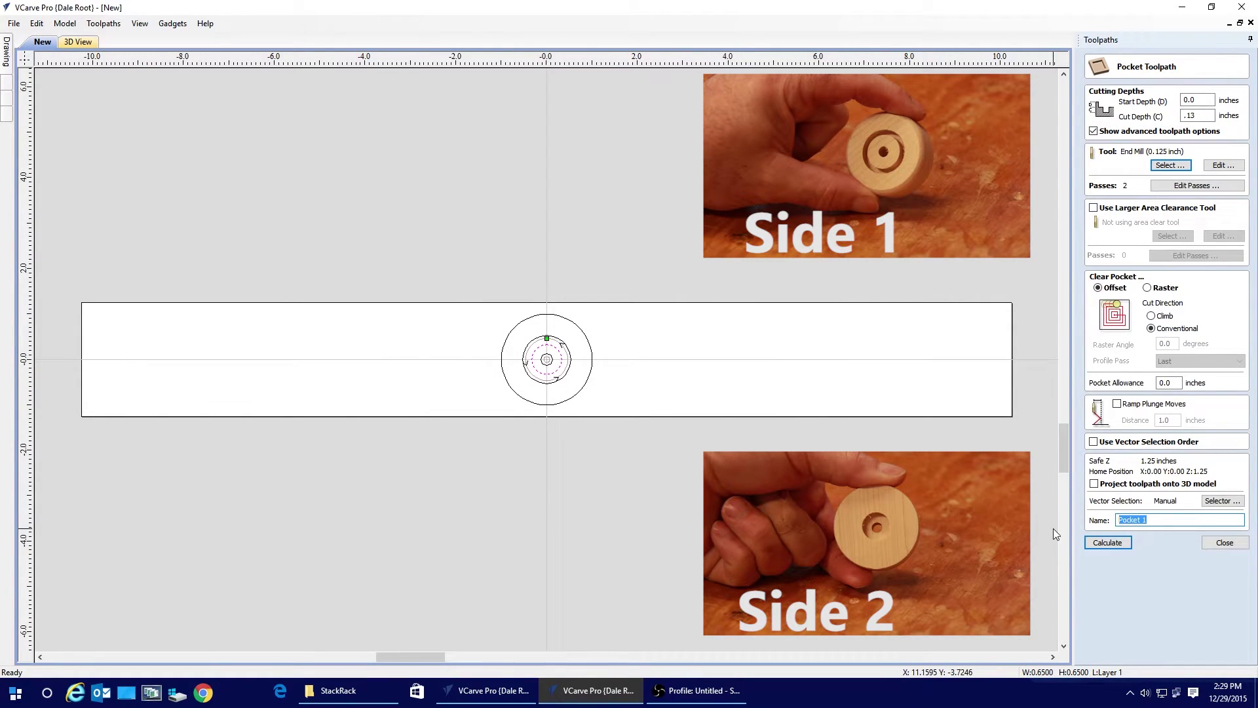
{"action": "type", "text": "Bolt Head -"}
{"action": "left_click", "coordinate": [1109, 542]}
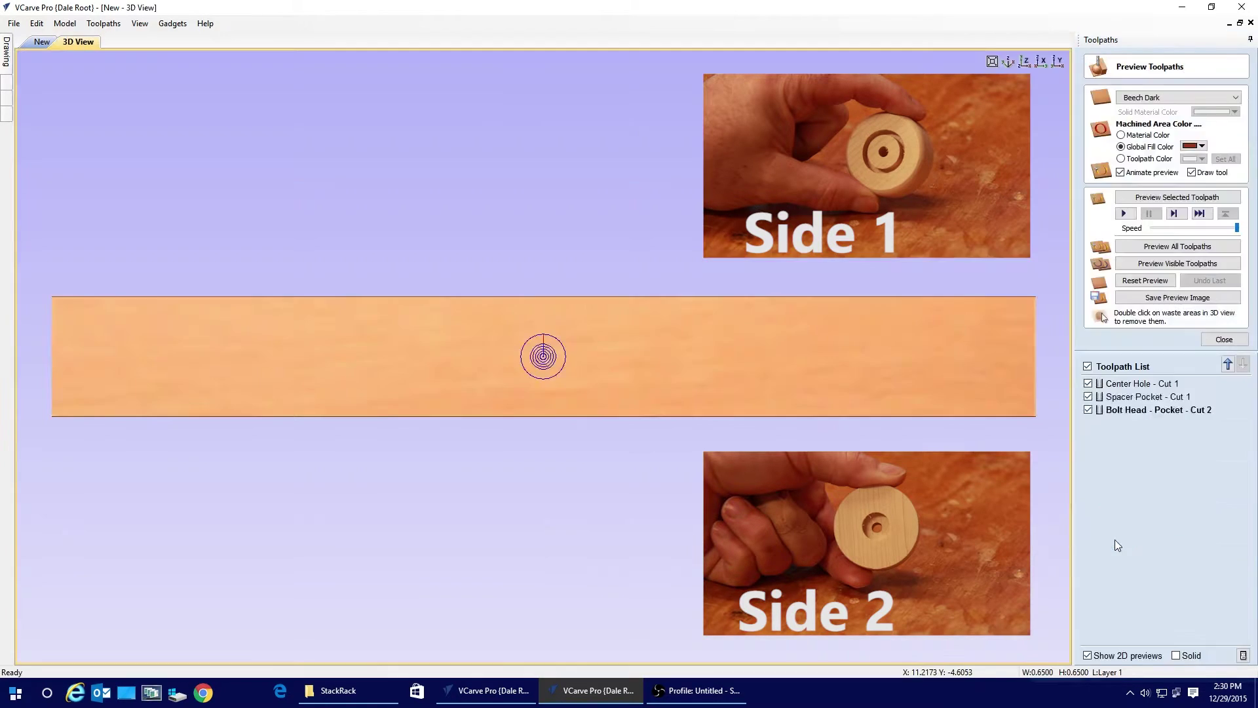
{"action": "left_click", "coordinate": [29, 43]}
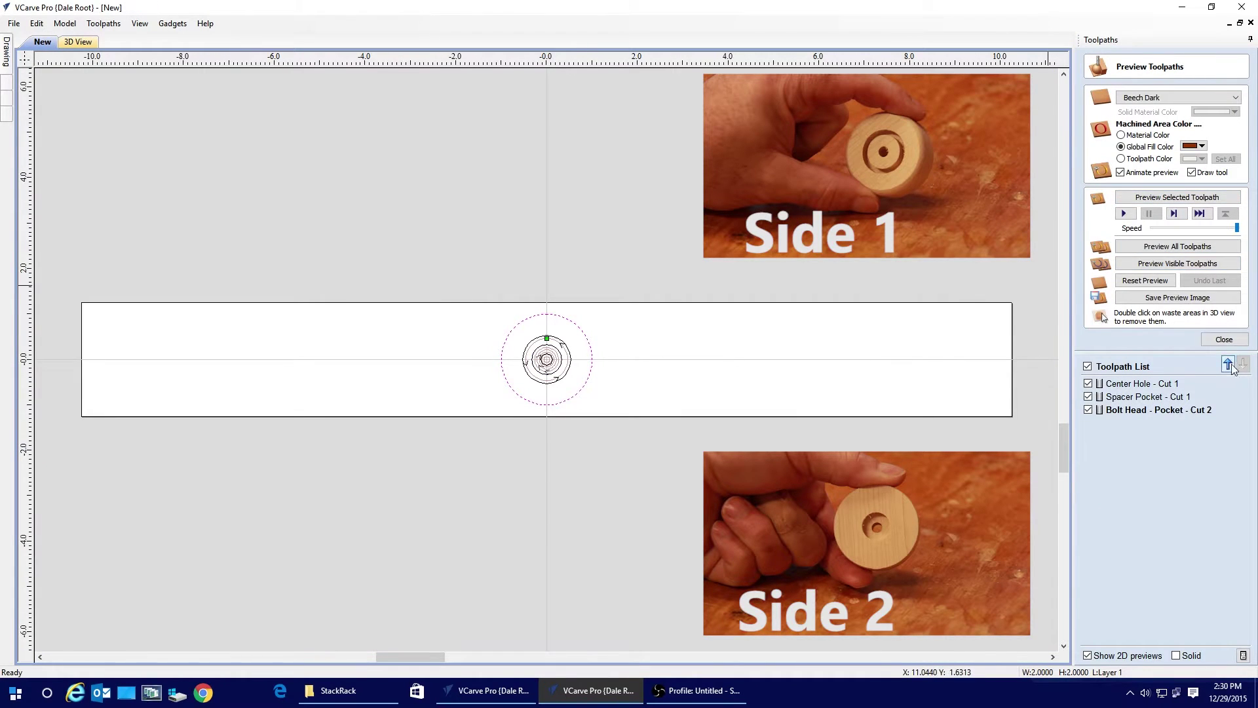
{"action": "left_click", "coordinate": [1224, 339]}
- Start a profile toolpath for the 2-inch outer circle with a 0.77 inch cut depth, keeping the 0.125 inch end mill
{"action": "left_click", "coordinate": [1094, 136]}
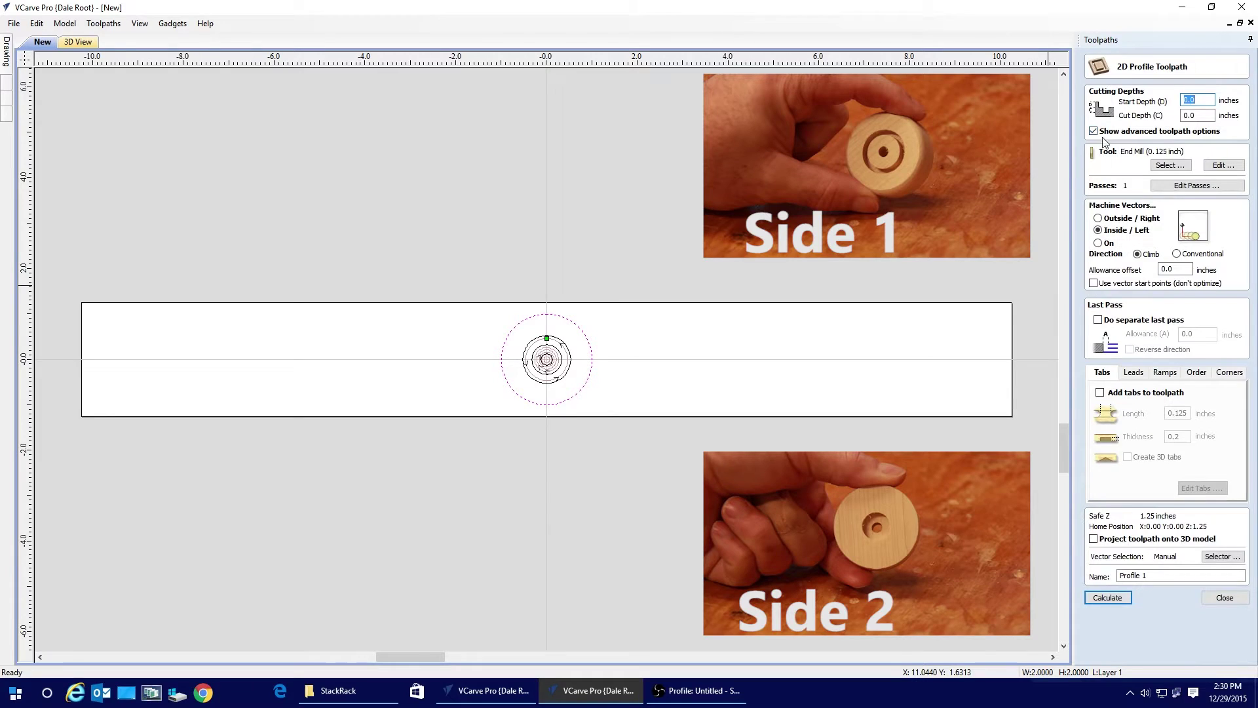
{"action": "left_click", "coordinate": [1202, 119]}
{"action": "type", "text": ".77"}
{"action": "left_click", "coordinate": [1170, 165]}
{"action": "key", "text": "Escape"}
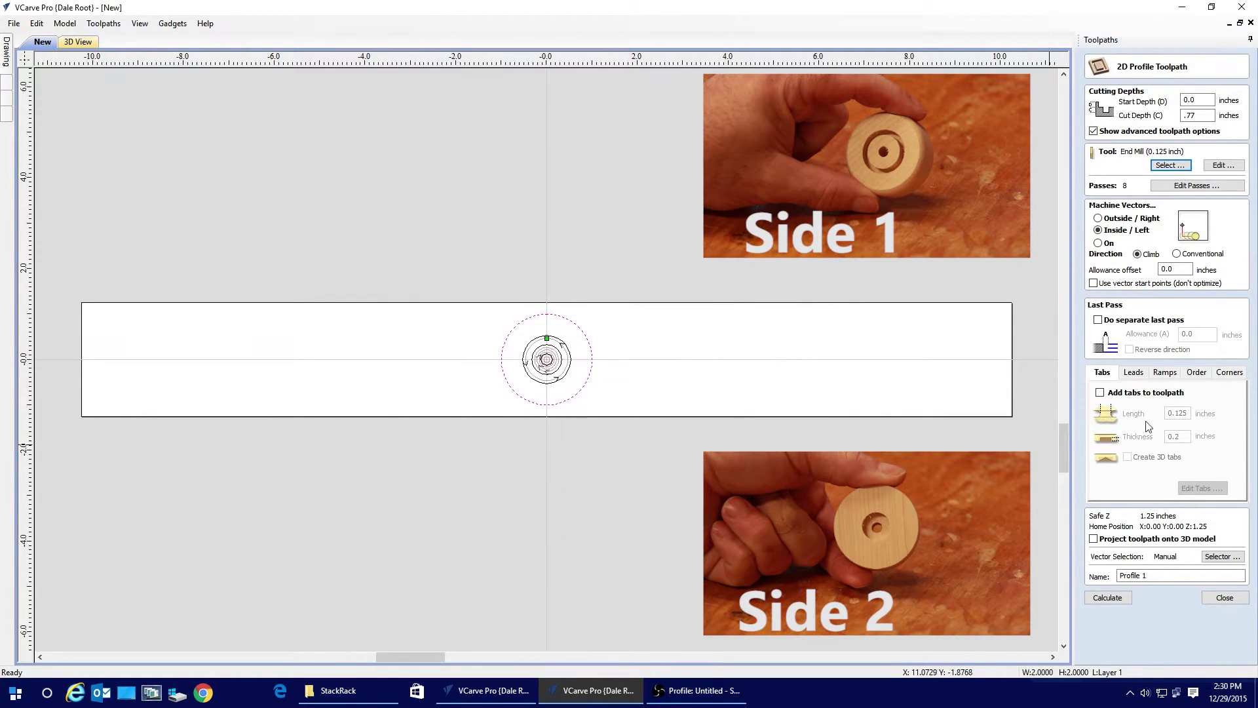
- Machine the 2-inch circle's profile on the outside and add two evenly spaced tabs to it
{"action": "left_click", "coordinate": [1116, 221]}
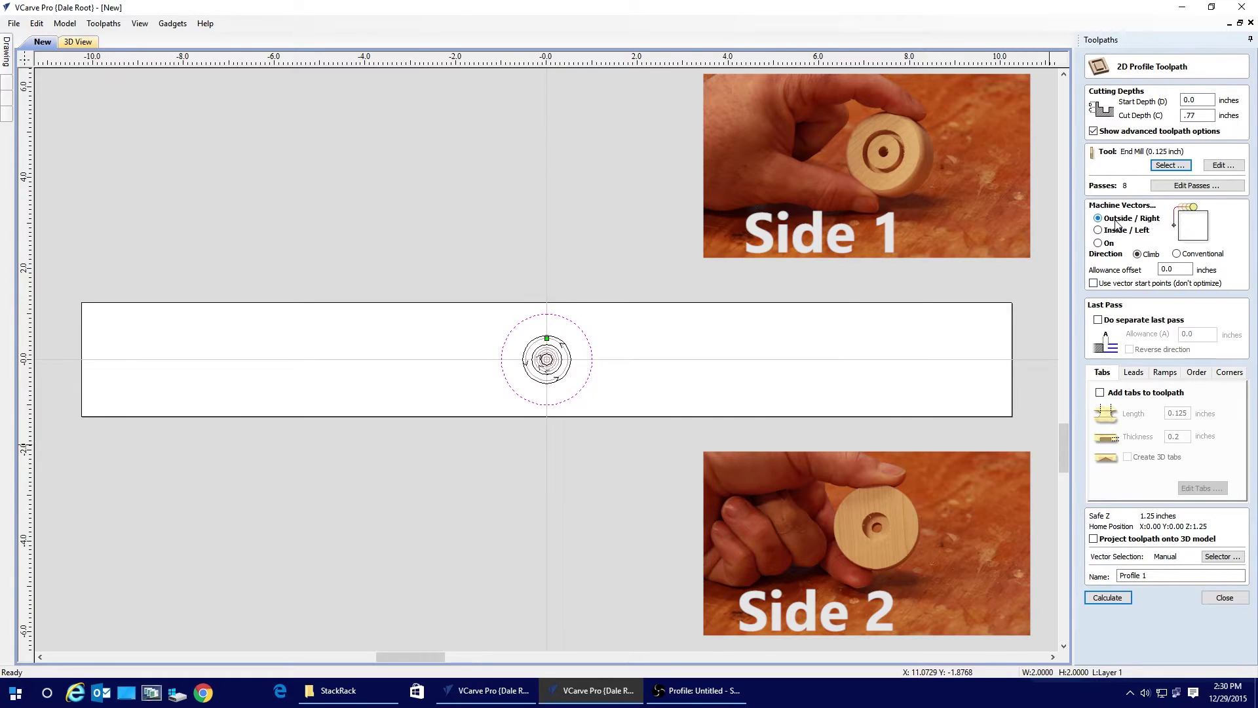
{"action": "left_click", "coordinate": [1100, 392]}
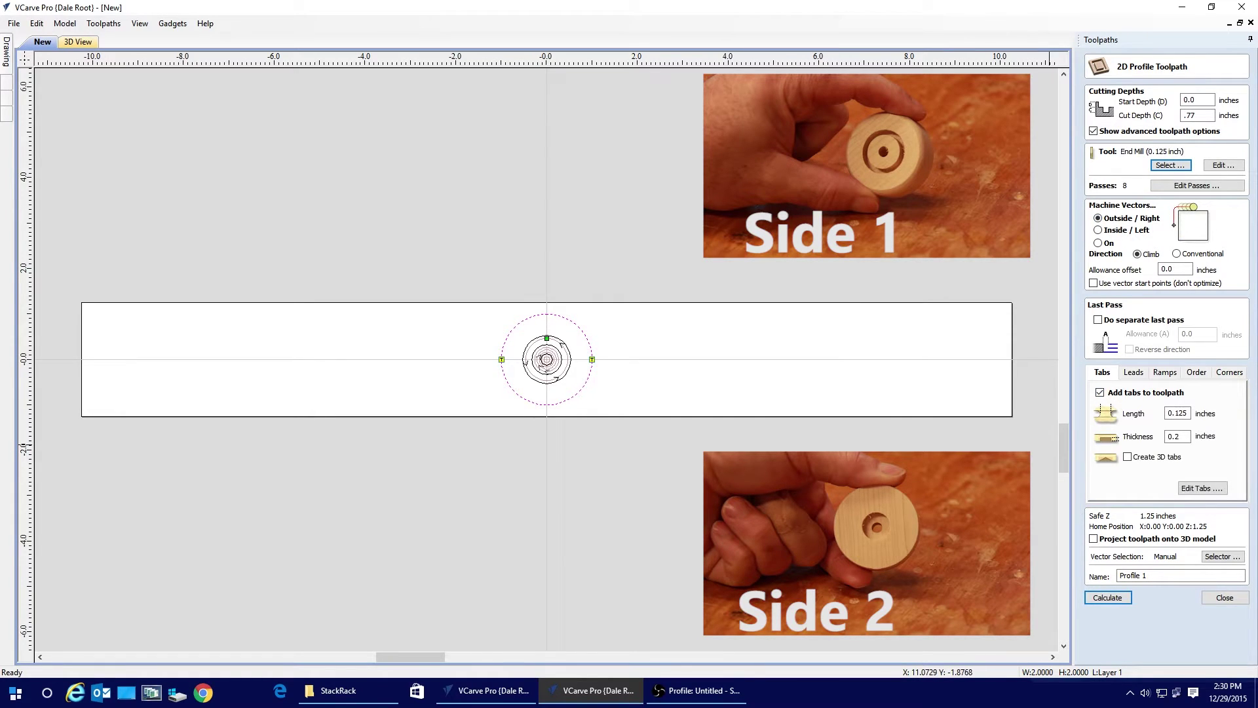
{"action": "left_click", "coordinate": [1203, 490]}
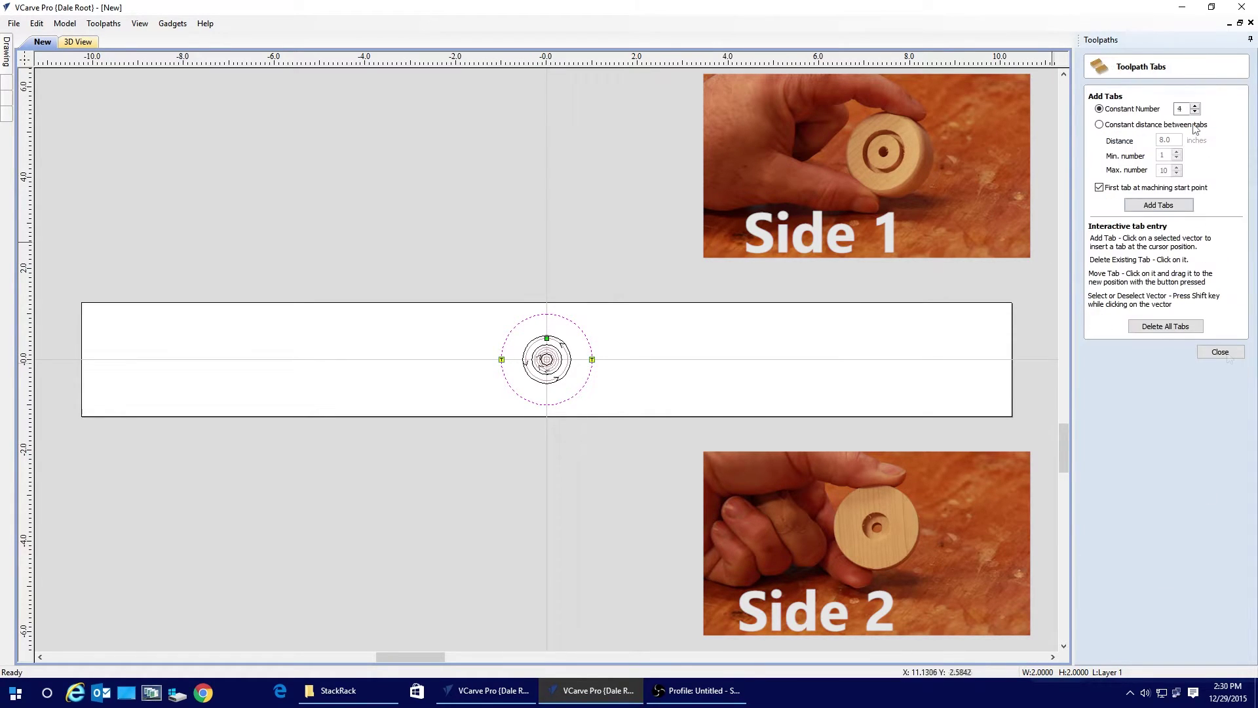
{"action": "left_click", "coordinate": [1159, 205]}
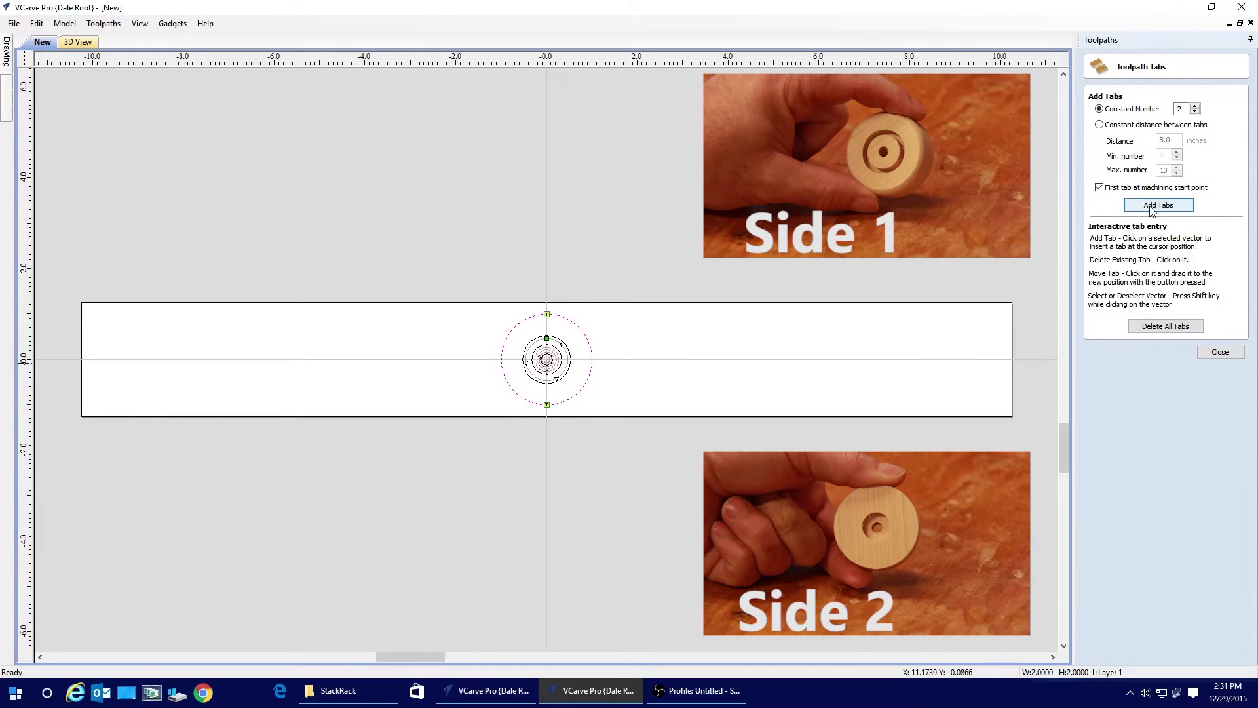
{"action": "left_click", "coordinate": [1220, 352]}
- Name the profile toolpath "Profile Cutout - Cut 2", calculate it accepting the cut through the material, and preview all toolpaths
{"action": "key", "text": "shift+Tab"}
{"action": "key", "text": "shift+Tab"}
{"action": "key", "text": "shift+Tab"}
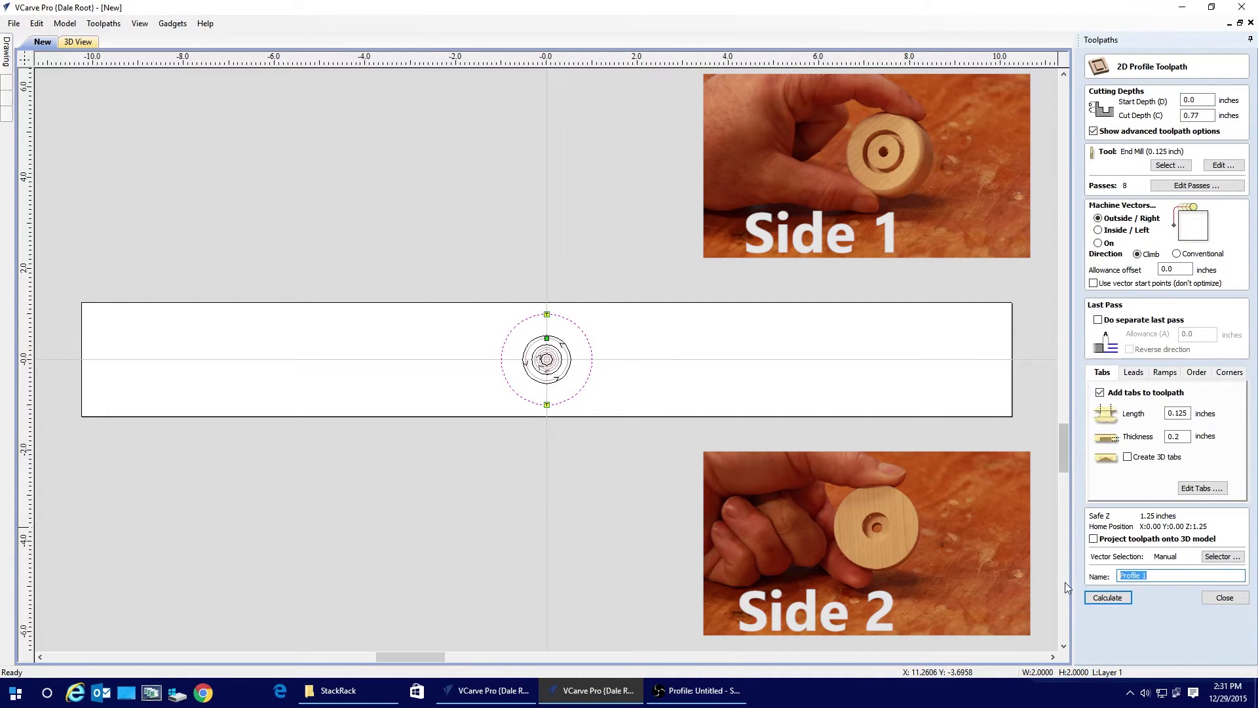
{"action": "type", "text": "Profile Cutout - Cut 2"}
{"action": "key", "text": "Return"}
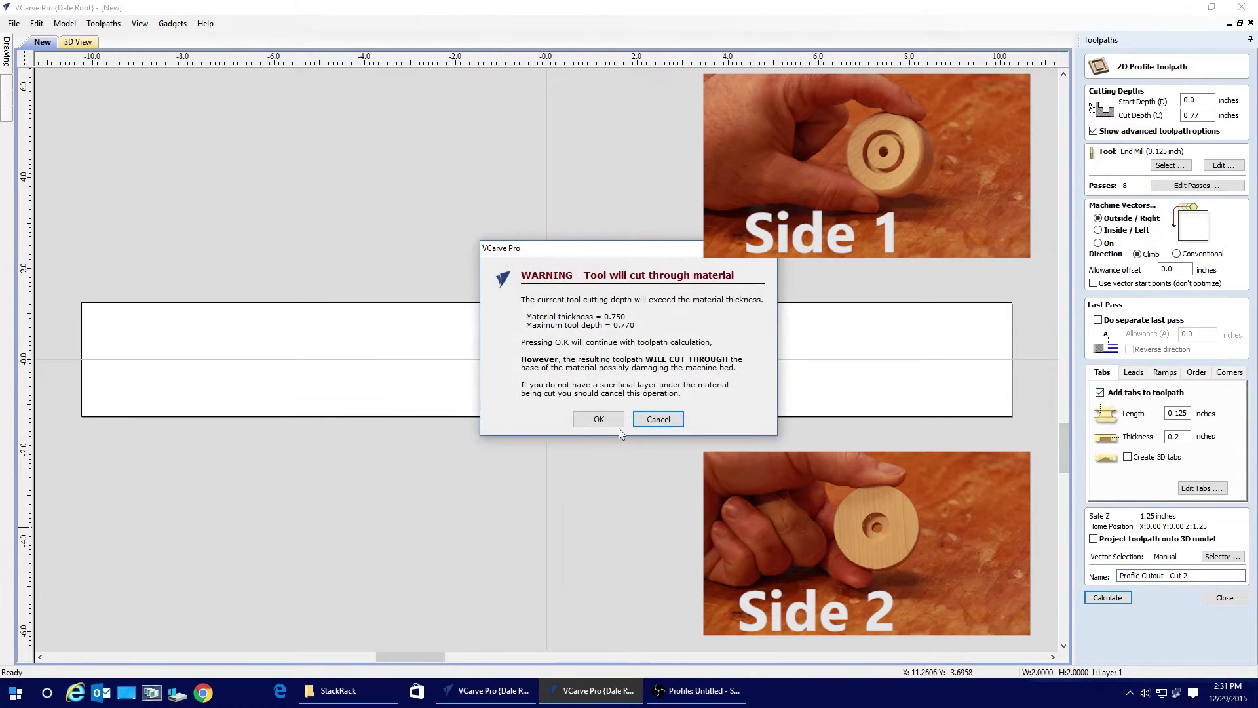
{"action": "left_click", "coordinate": [598, 420]}
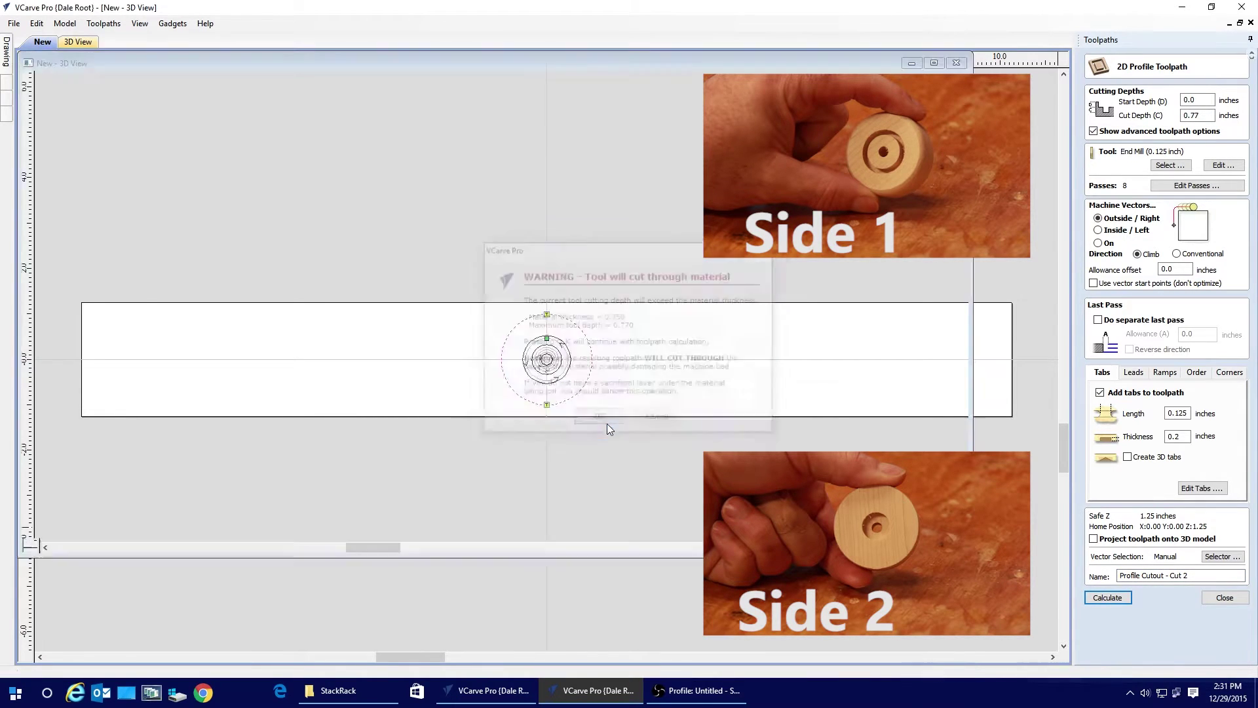
{"action": "left_click", "coordinate": [1171, 247]}
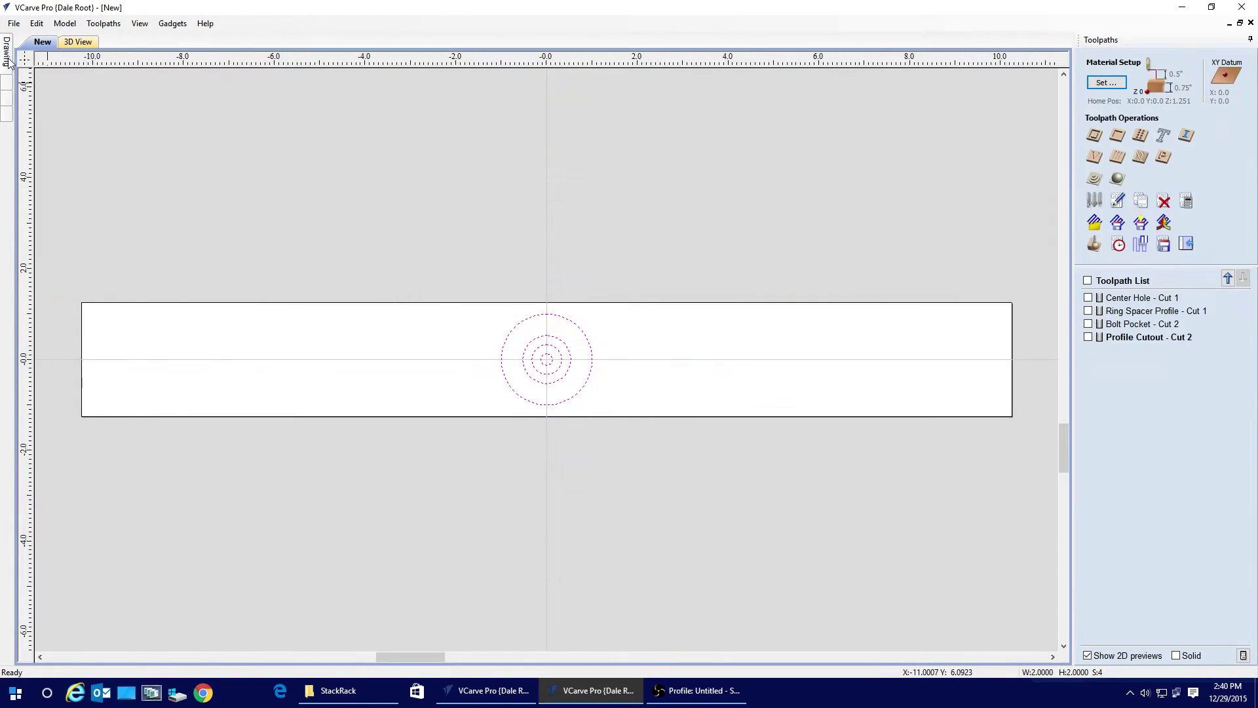
- Array copy the selected concentric circles into one row of 8 columns with a 0.5 inch X gap
{"action": "left_click", "coordinate": [8, 57]}
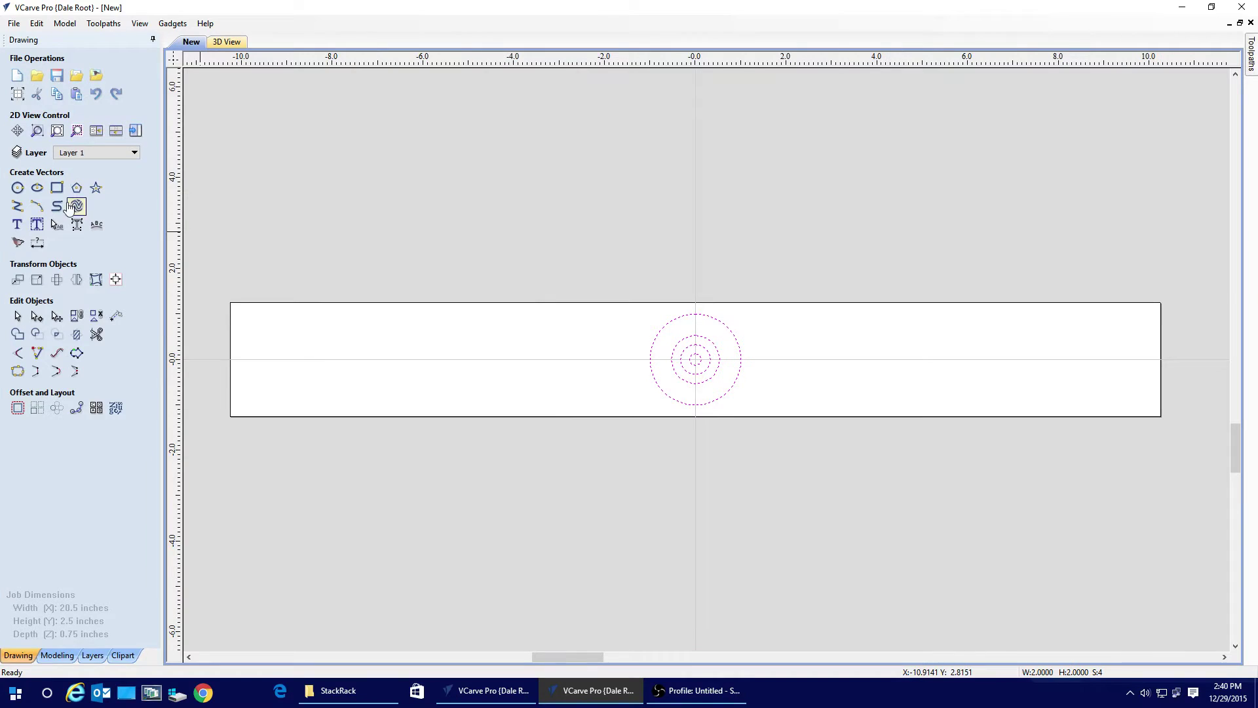
{"action": "left_click", "coordinate": [37, 408]}
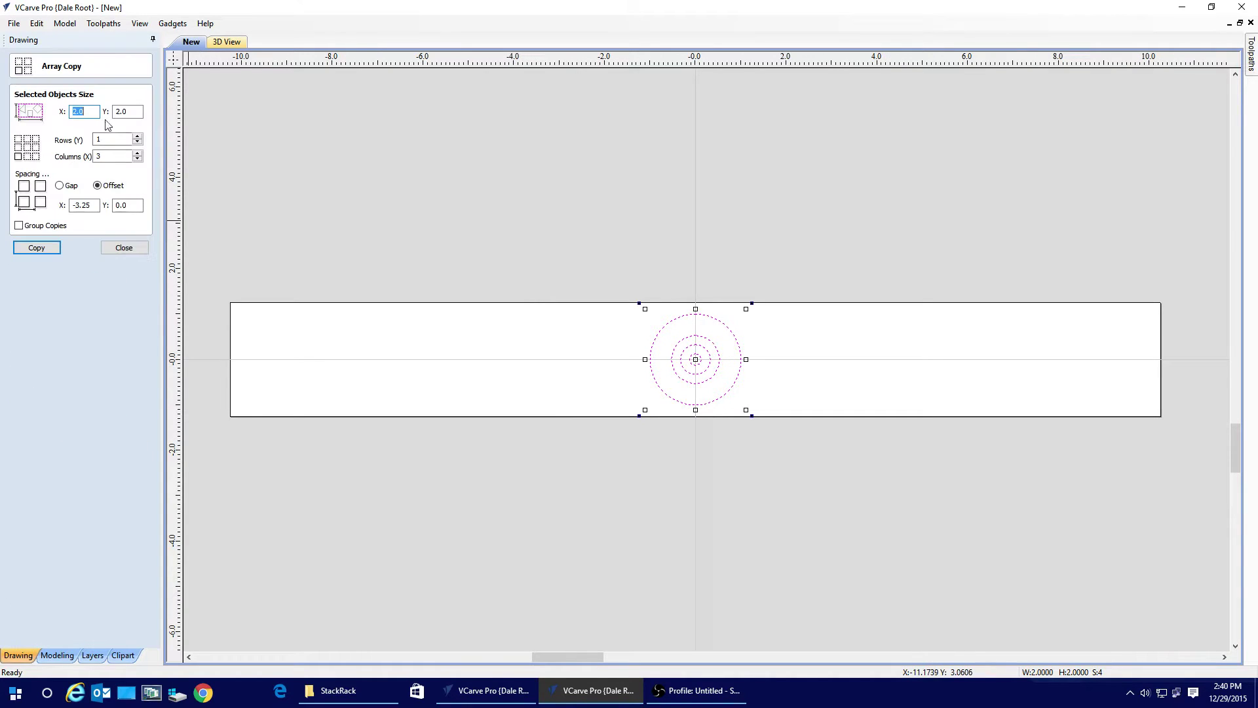
{"action": "double_click", "coordinate": [110, 156]}
{"action": "left_click", "coordinate": [65, 186]}
{"action": "type", "text": ".5"}
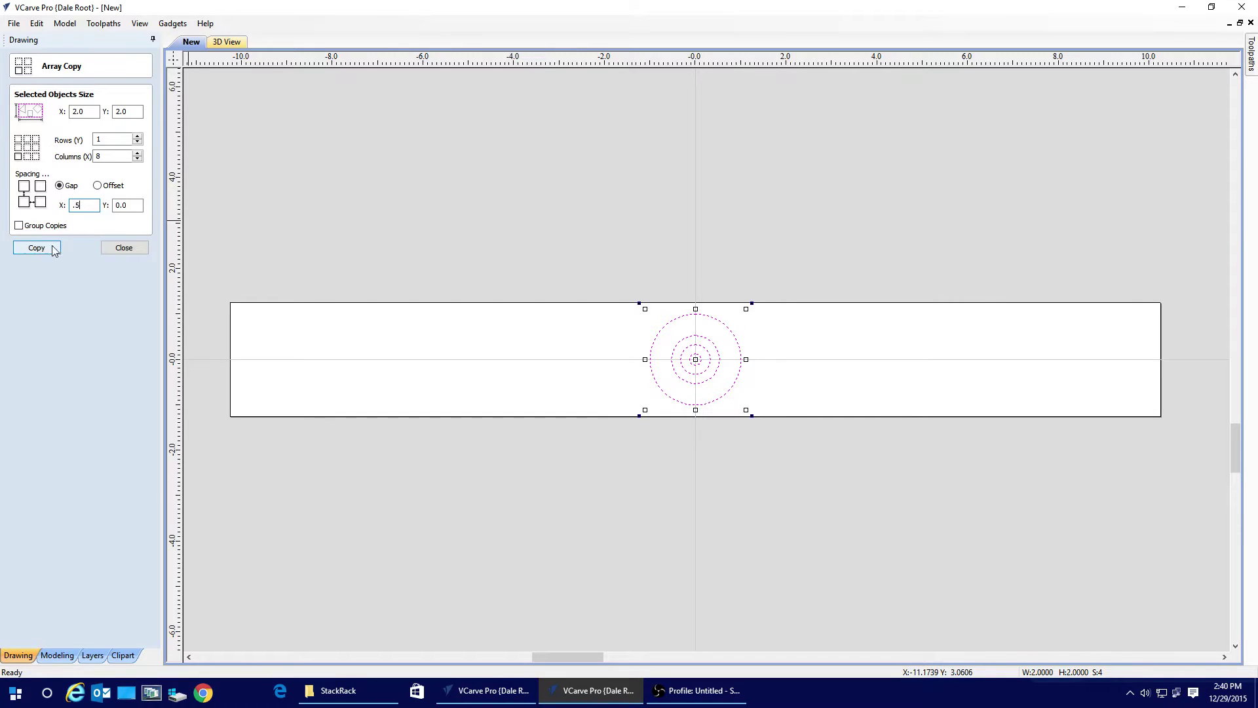
{"action": "left_click", "coordinate": [37, 249]}
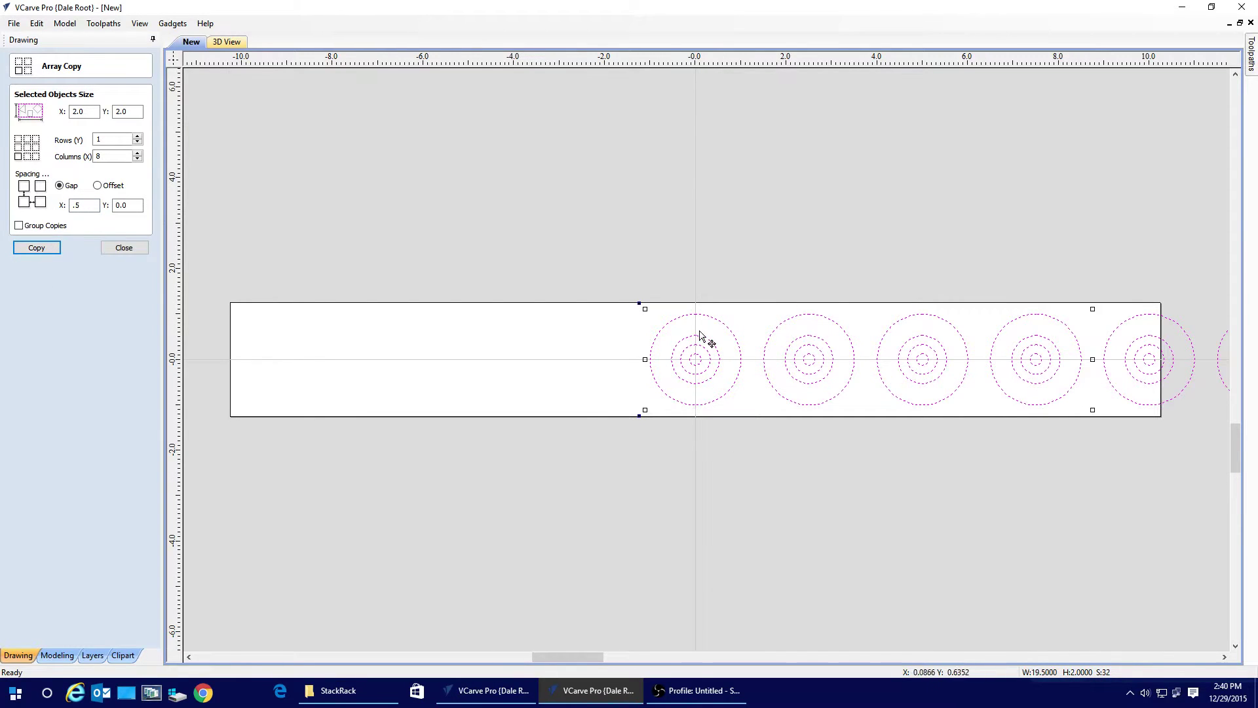
{"action": "scroll", "coordinate": [579, 548], "scroll_direction": "down", "scroll_amount": 2}
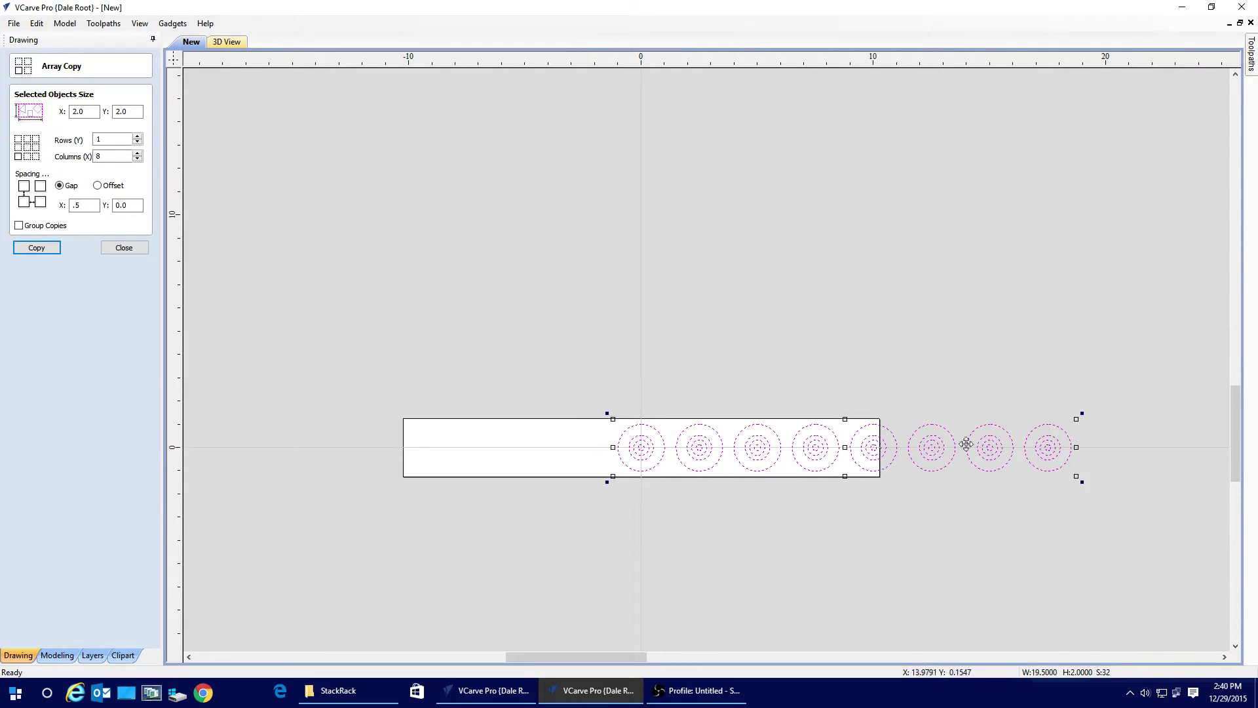
- Select all eight sets of circles and centre them horizontally on the material, then deselect them
{"action": "left_click", "coordinate": [544, 344]}
{"action": "left_click_drag", "start_coordinate": [544, 348], "coordinate": [1103, 497]}
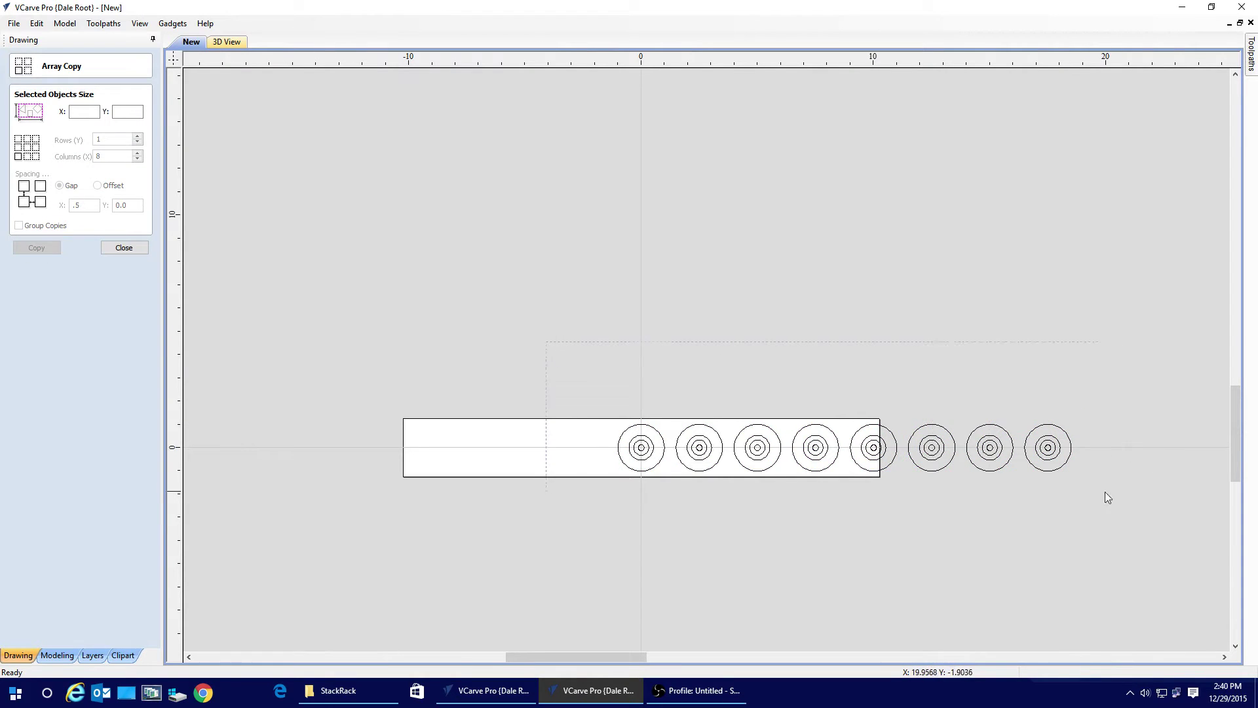
{"action": "left_click", "coordinate": [123, 247]}
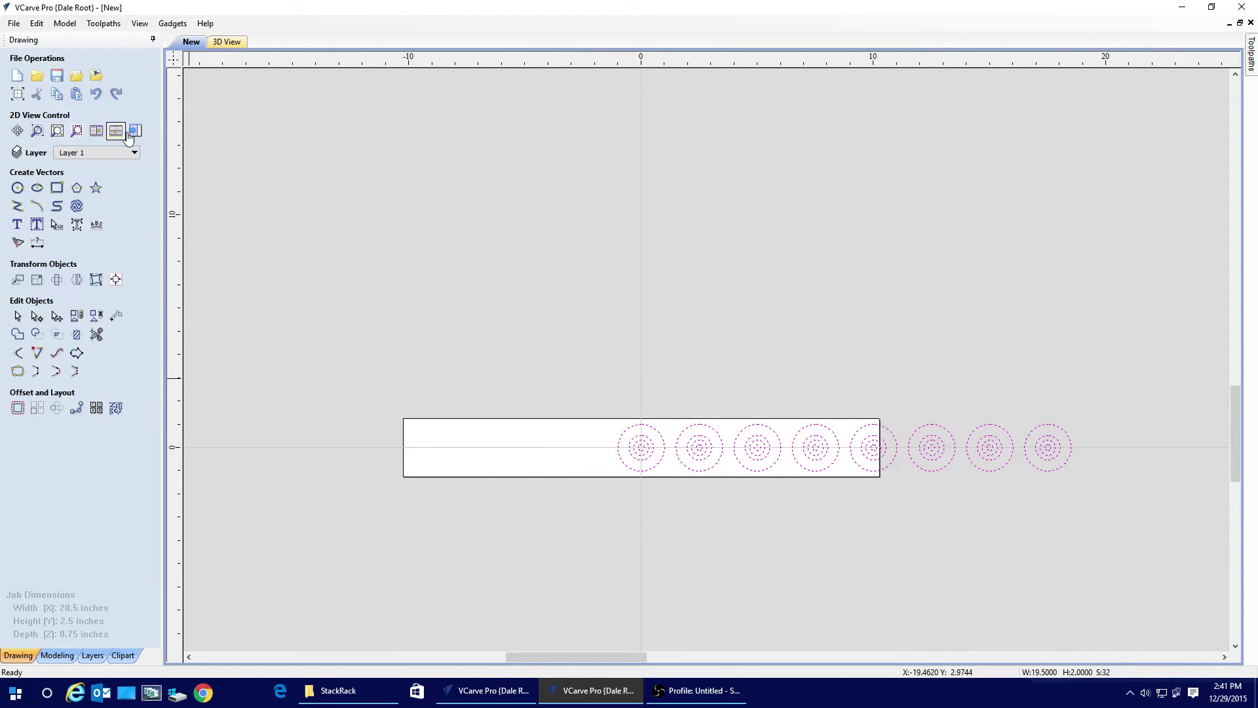
{"action": "left_click", "coordinate": [116, 282]}
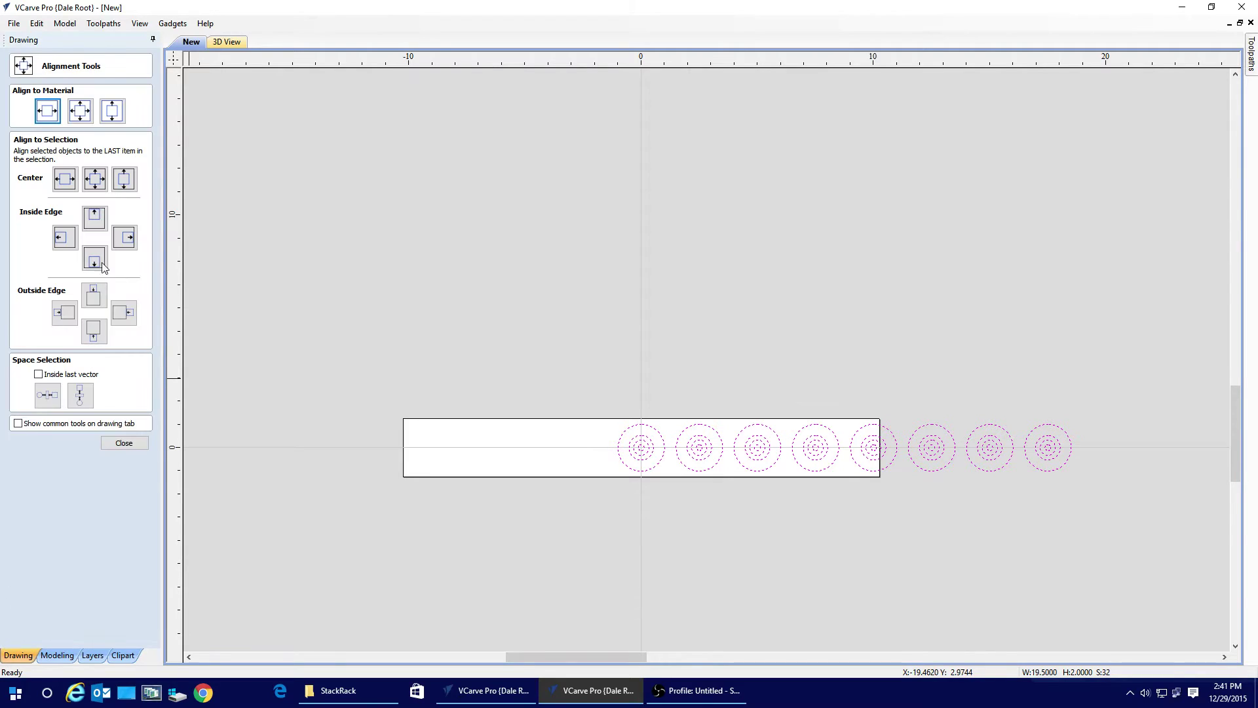
{"action": "left_click", "coordinate": [48, 113]}
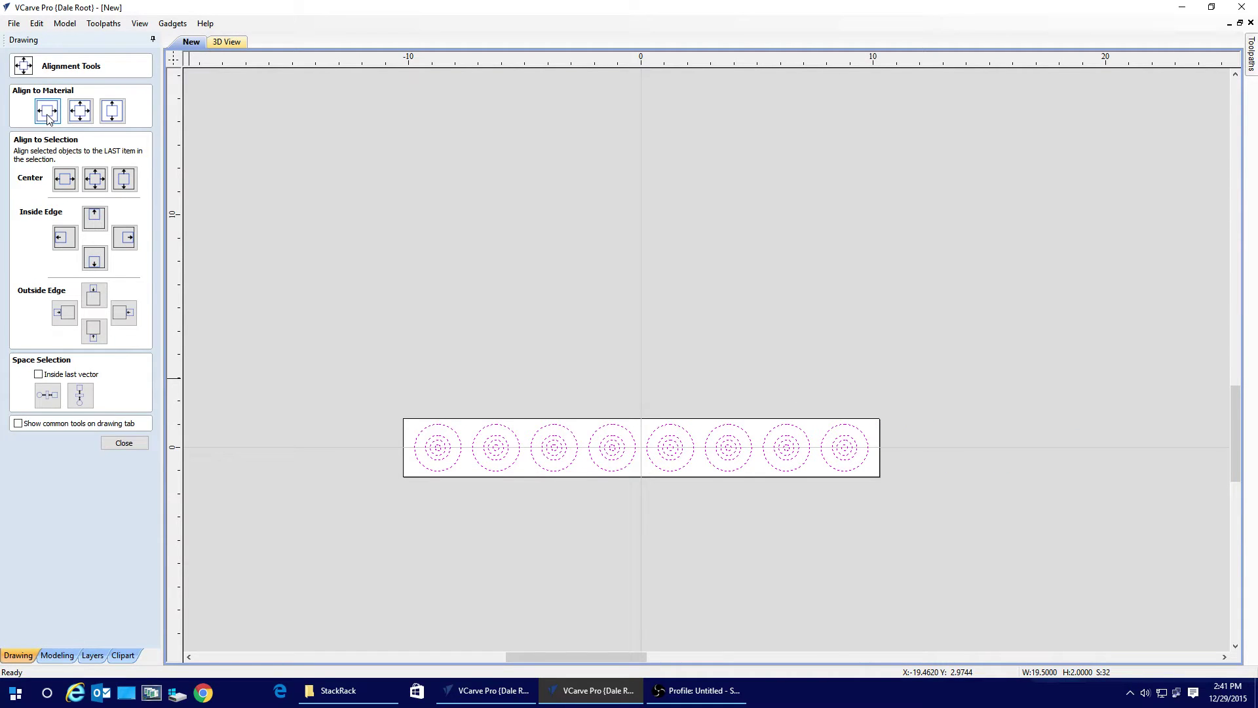
{"action": "left_click", "coordinate": [289, 308]}
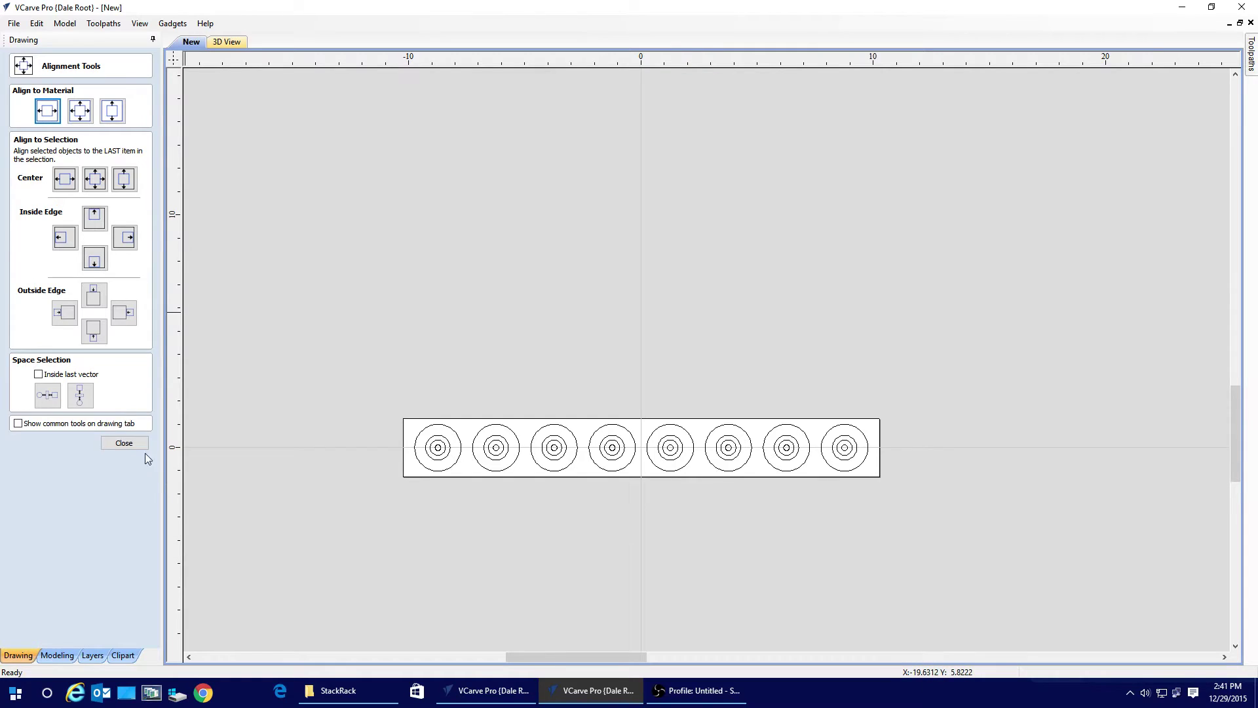
{"action": "left_click", "coordinate": [131, 444]}
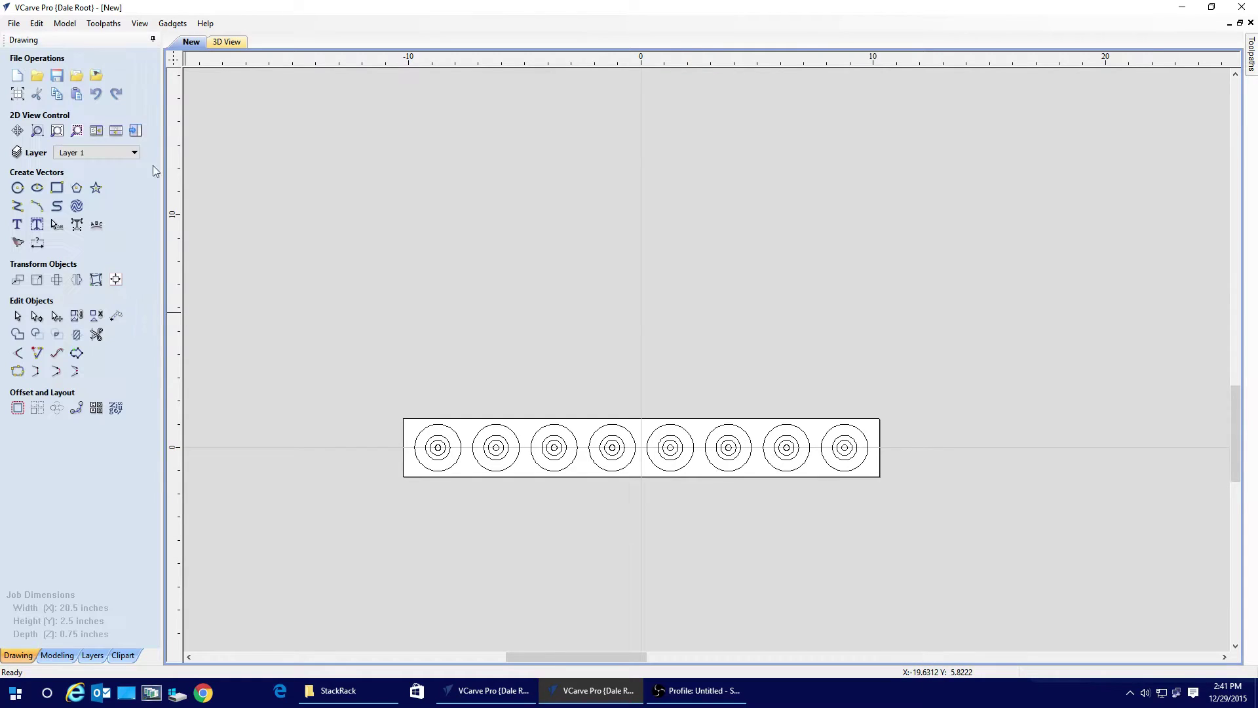
- Apply the Center Hole - Cut 1 toolpath to all eight smallest circles, recalculate it and reset the preview
{"action": "left_click", "coordinate": [136, 131]}
{"action": "scroll", "coordinate": [811, 460], "scroll_direction": "up", "scroll_amount": 3}
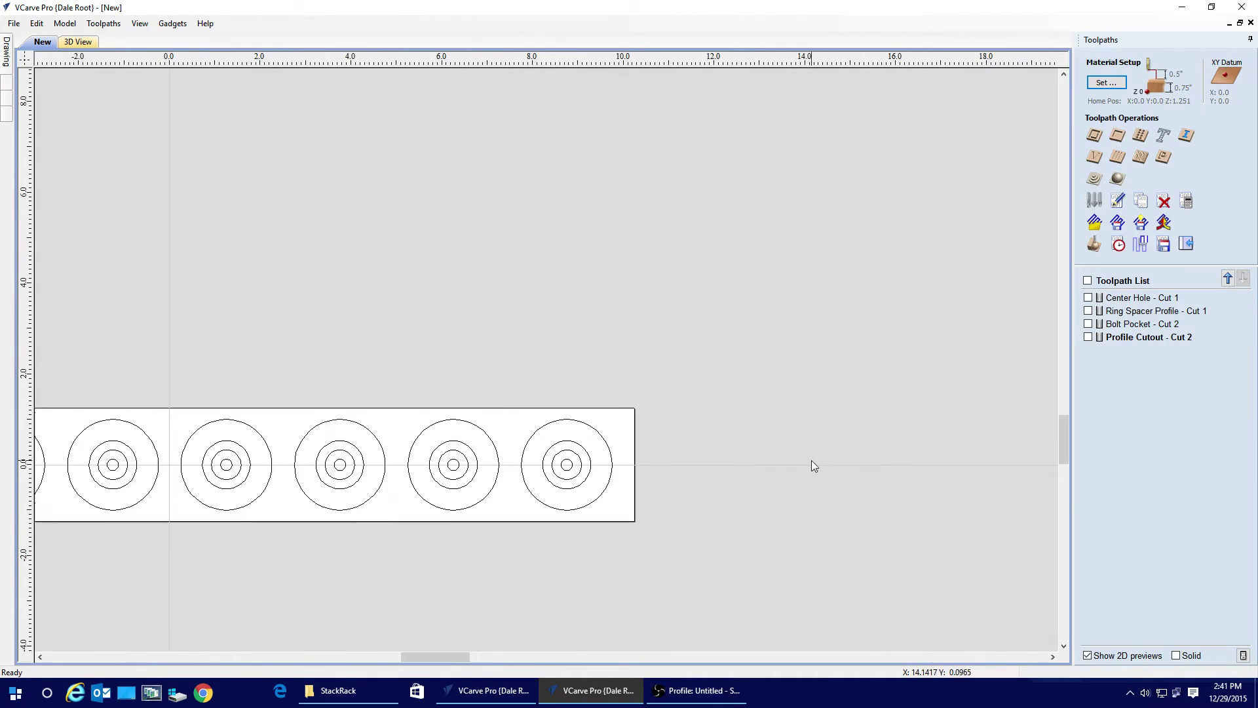
{"action": "scroll", "coordinate": [431, 647], "scroll_direction": "down", "scroll_amount": 3}
{"action": "left_click_drag", "start_coordinate": [431, 656], "coordinate": [418, 656]}
{"action": "scroll", "coordinate": [427, 629], "scroll_direction": "up", "scroll_amount": 3}
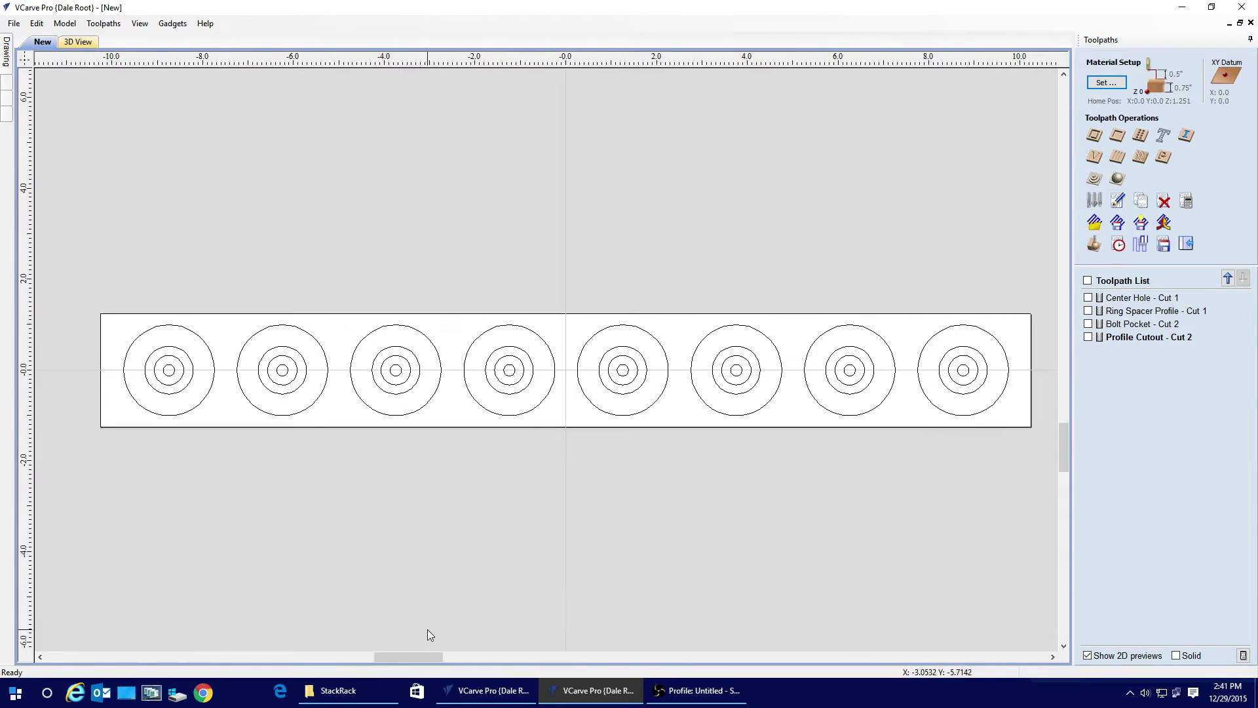
{"action": "left_click", "coordinate": [1089, 298]}
{"action": "left_click", "coordinate": [1133, 301]}
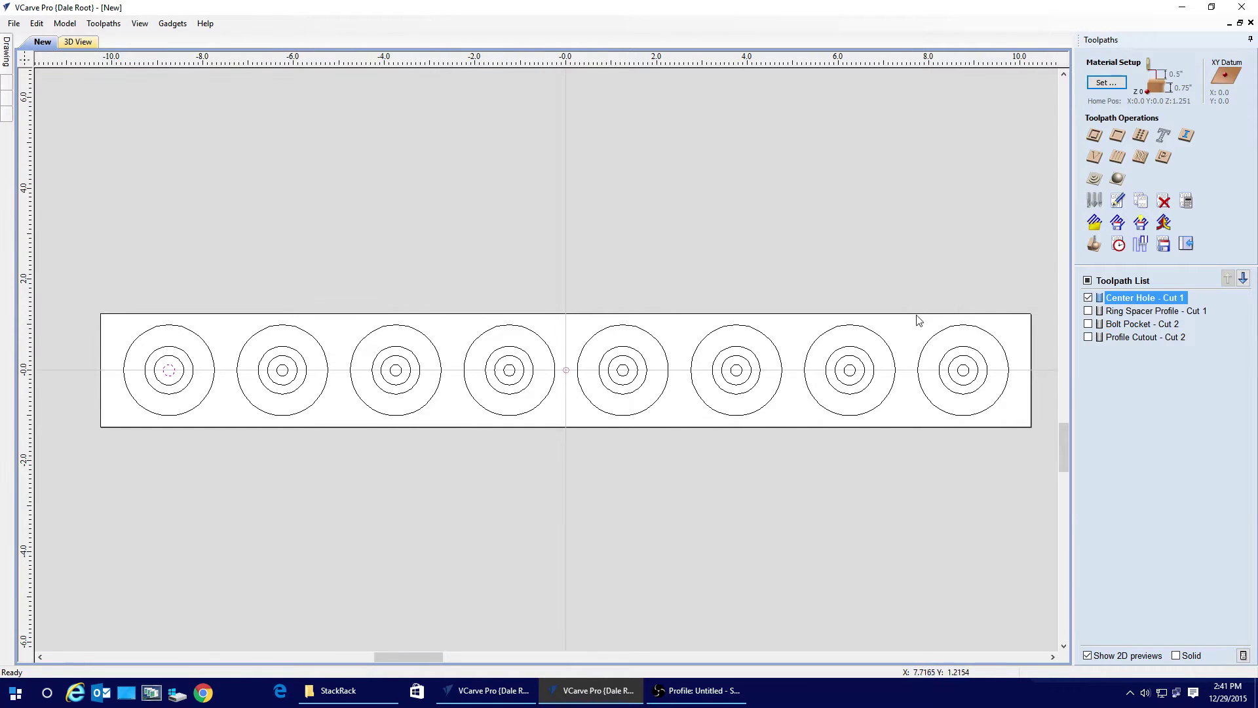
{"action": "left_click", "coordinate": [283, 378], "text": "shift"}
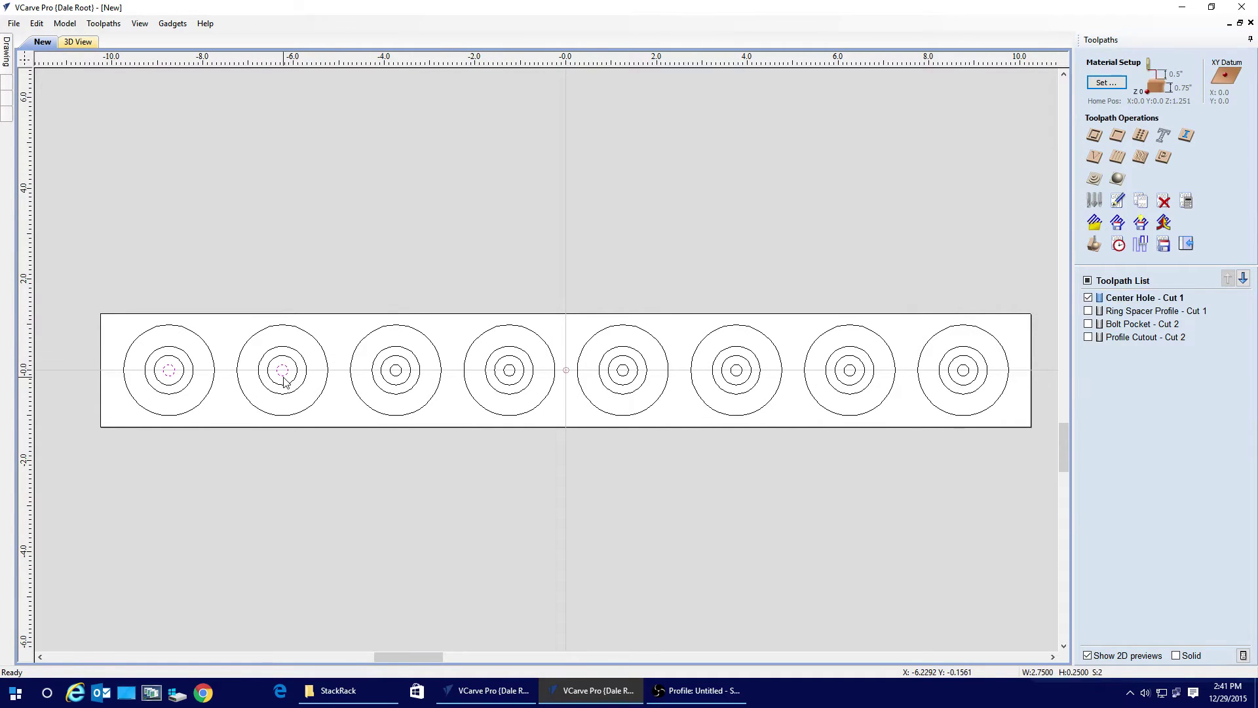
{"action": "double_click", "coordinate": [1140, 299]}
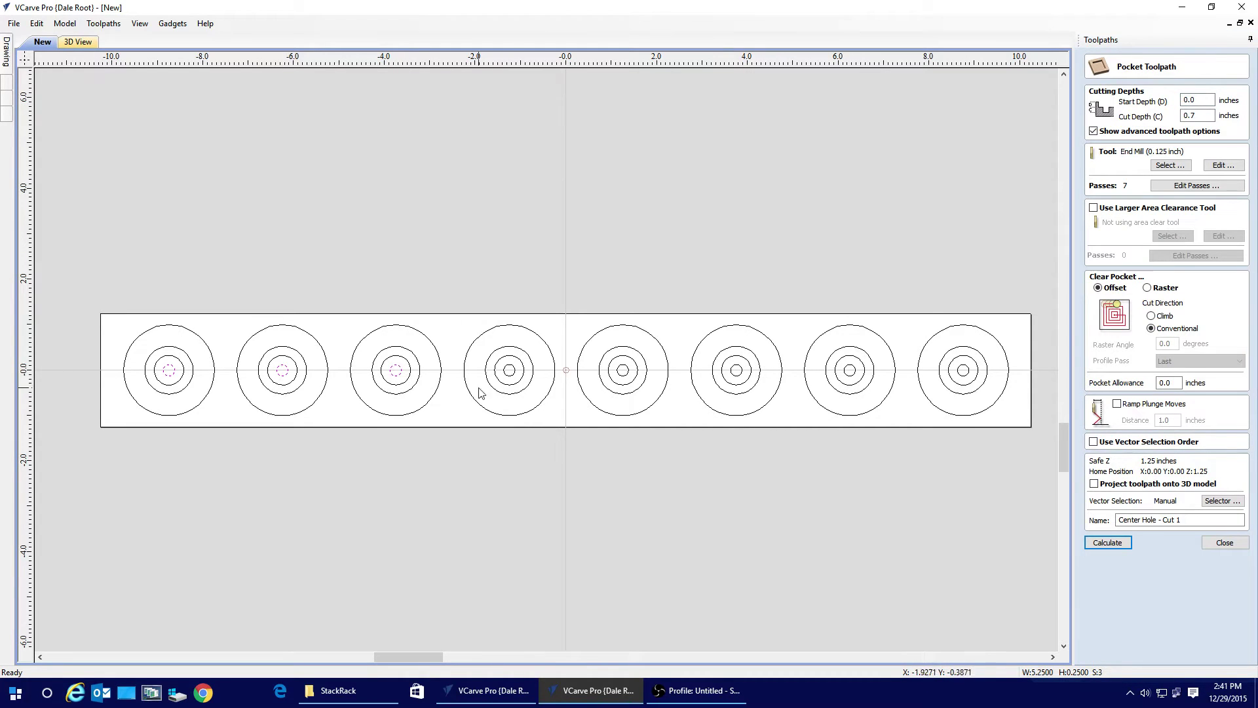
{"action": "left_click", "coordinate": [626, 375], "text": "shift"}
{"action": "left_click", "coordinate": [741, 375], "text": "shift"}
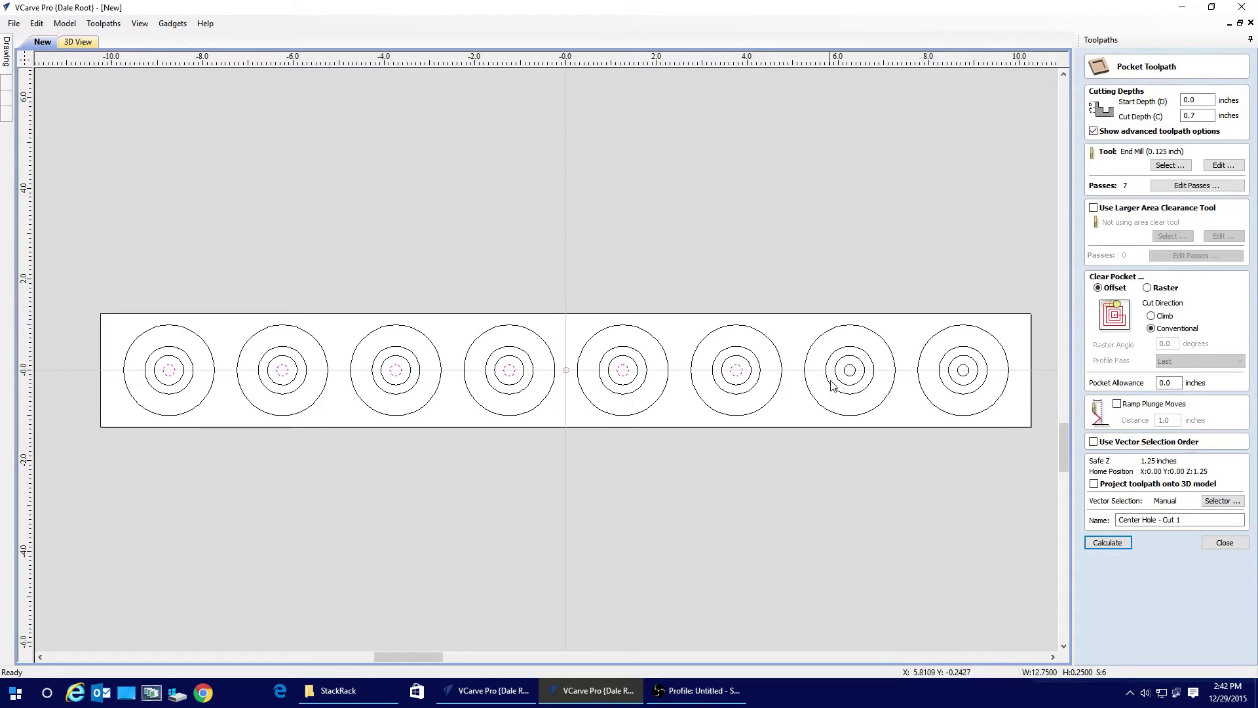
{"action": "left_click", "coordinate": [1117, 544]}
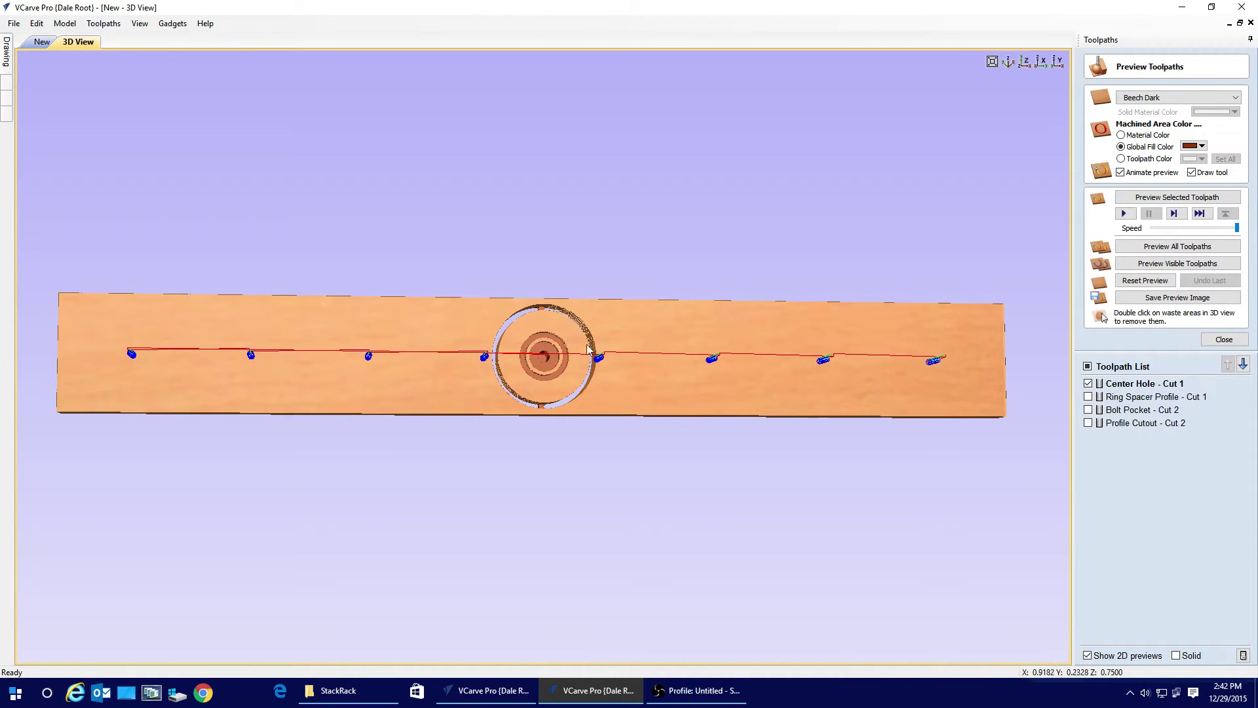
{"action": "left_click", "coordinate": [1149, 282]}
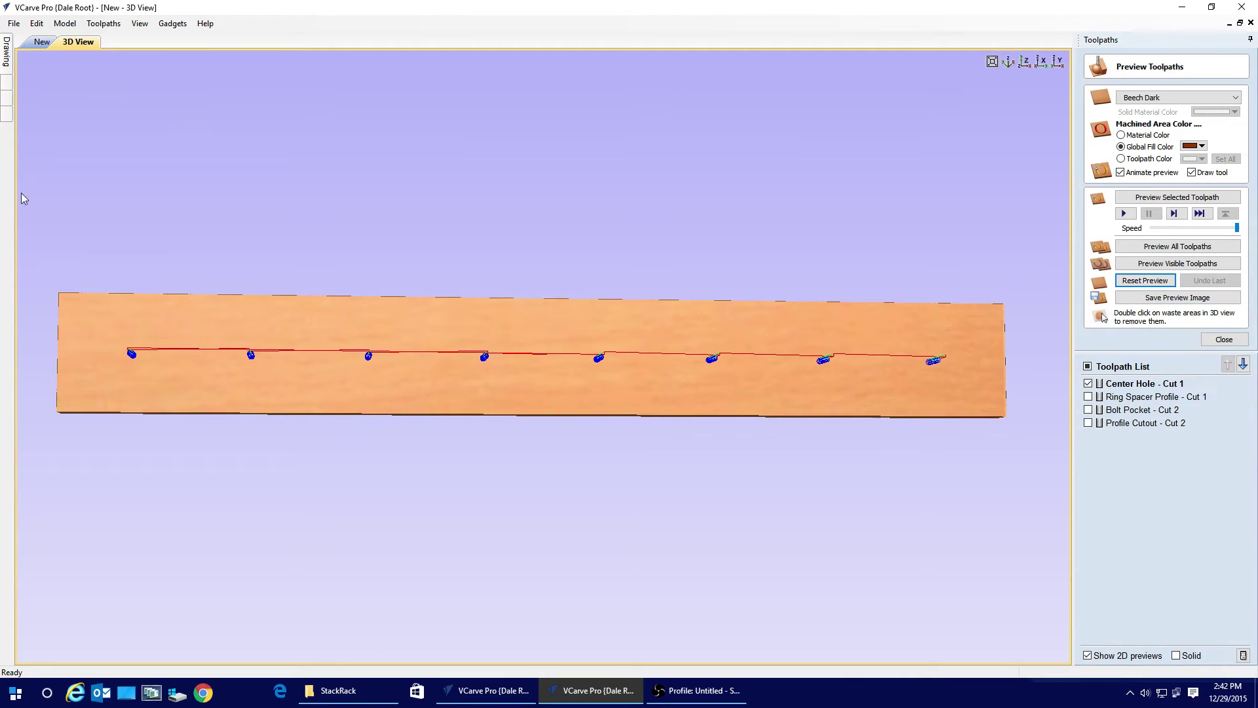
- Add the spacer circles of the other seven parts to the Ring Spacer Profile - Cut 1 toolpath and recalculate it
{"action": "left_click", "coordinate": [47, 41]}
{"action": "double_click", "coordinate": [1104, 397]}
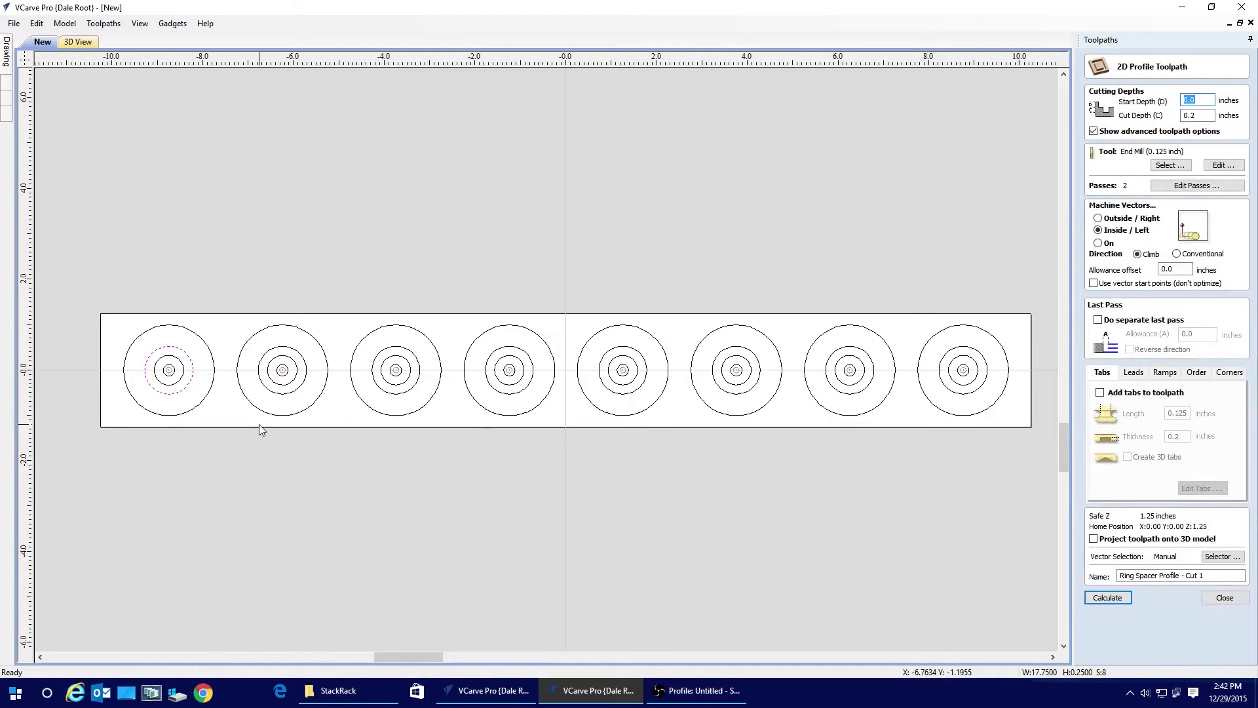
{"action": "left_click", "coordinate": [293, 392], "text": "shift"}
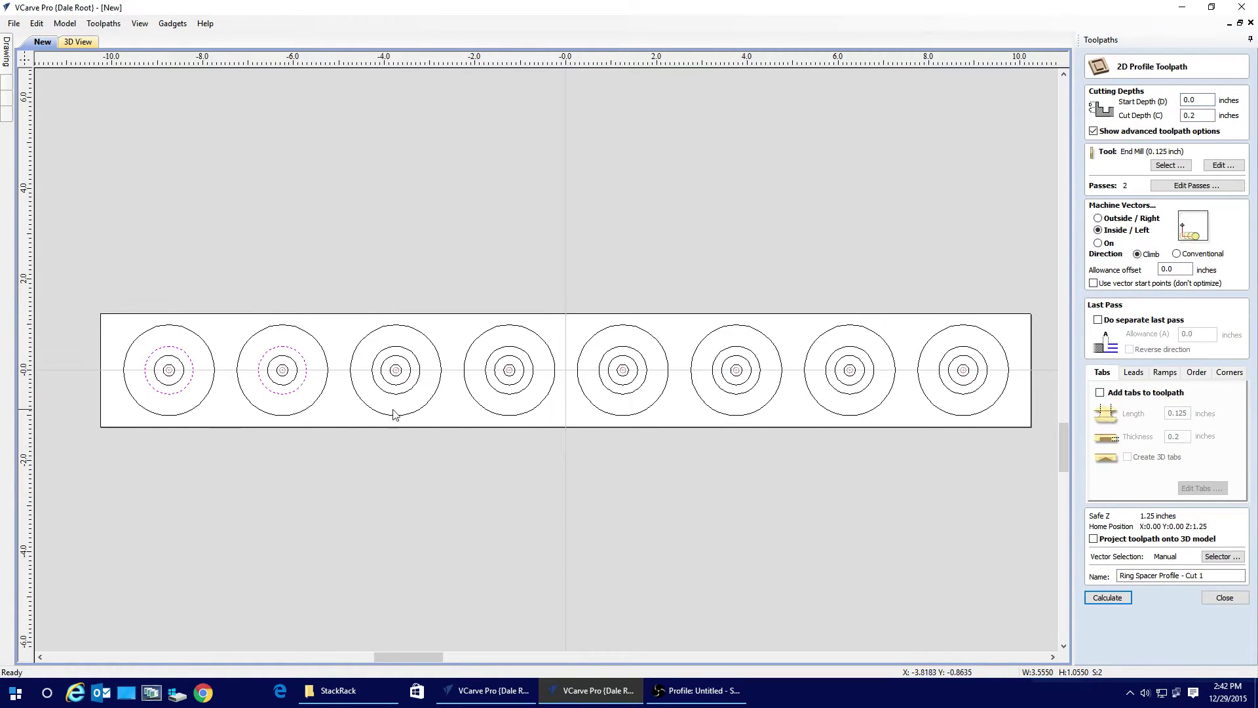
{"action": "left_click", "coordinate": [406, 398], "text": "shift"}
{"action": "left_click", "coordinate": [512, 399], "text": "shift"}
{"action": "left_click", "coordinate": [623, 394], "text": "shift"}
{"action": "left_click", "coordinate": [738, 393], "text": "shift"}
{"action": "left_click", "coordinate": [843, 394], "text": "shift"}
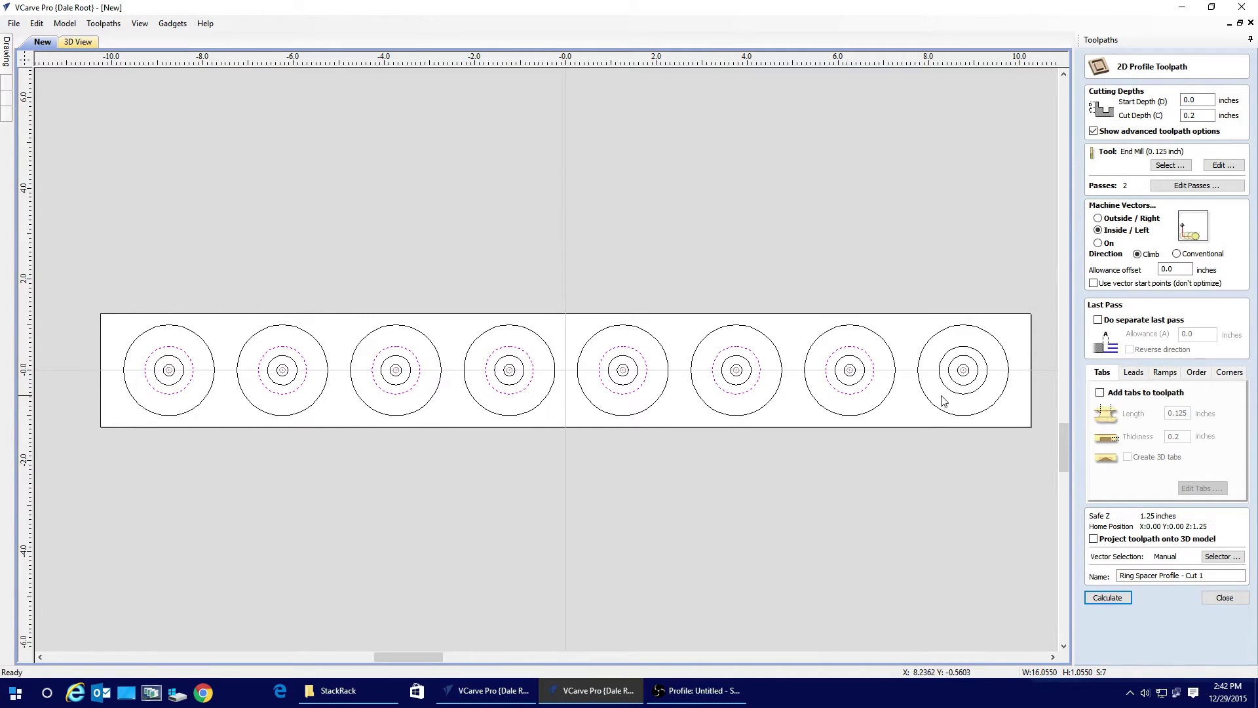
{"action": "left_click", "coordinate": [966, 395], "text": "shift"}
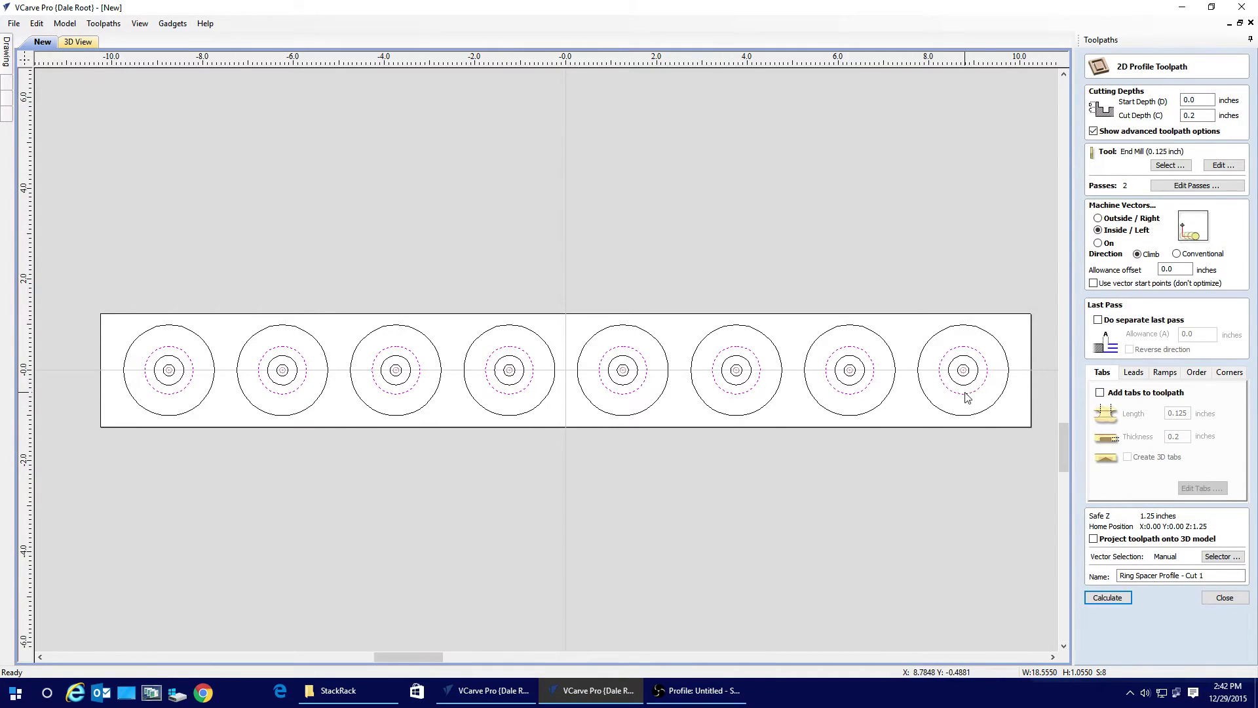
{"action": "left_click", "coordinate": [1107, 598]}
- Add the bolt head circles of the other seven parts to the Bolt Pocket - Cut 2 toolpath and recalculate it
{"action": "left_click", "coordinate": [41, 41]}
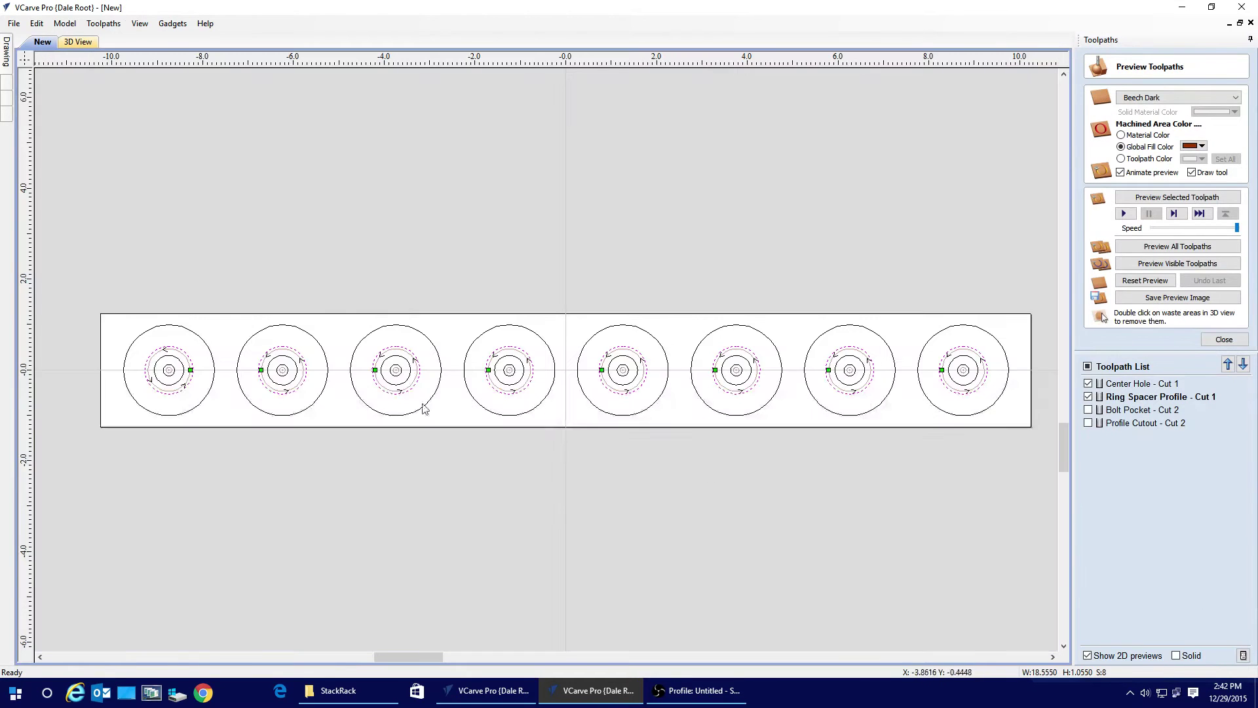
{"action": "double_click", "coordinate": [1129, 409]}
{"action": "left_click", "coordinate": [290, 387], "text": "shift"}
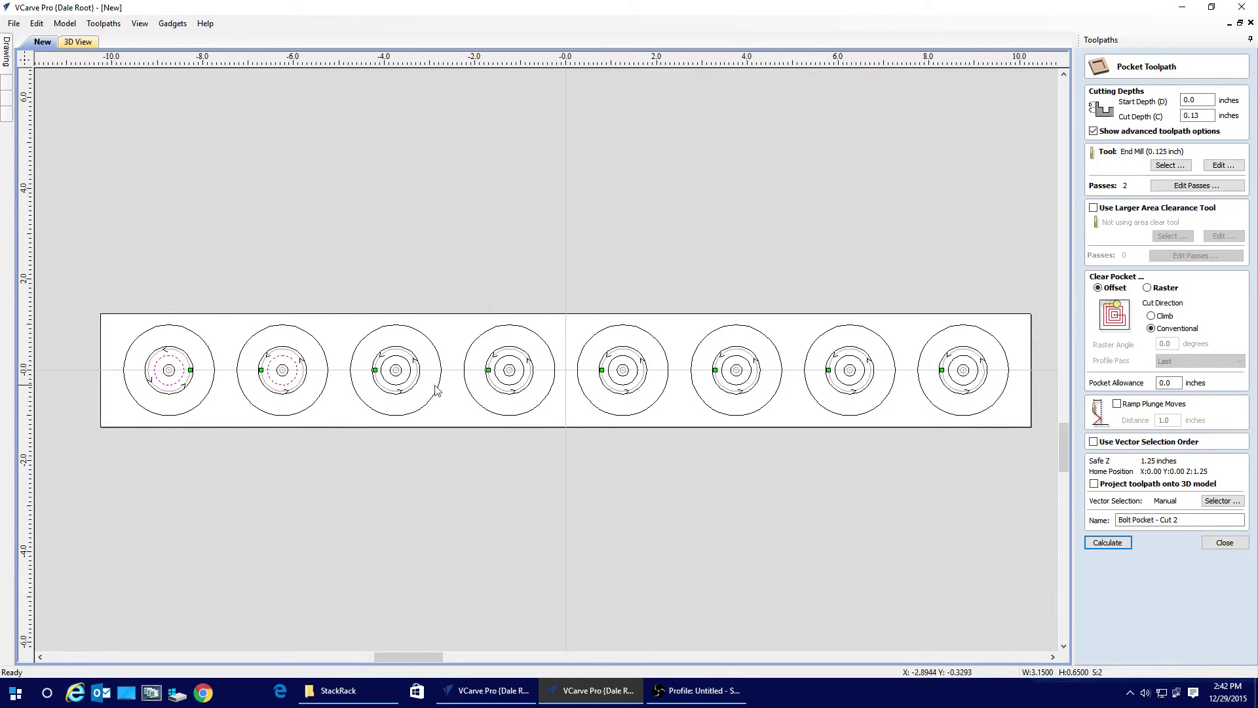
{"action": "left_click", "coordinate": [512, 388], "text": "shift"}
{"action": "left_click", "coordinate": [634, 390], "text": "shift"}
{"action": "left_click", "coordinate": [732, 388], "text": "shift"}
{"action": "left_click", "coordinate": [847, 388], "text": "shift"}
{"action": "left_click", "coordinate": [1108, 542]}
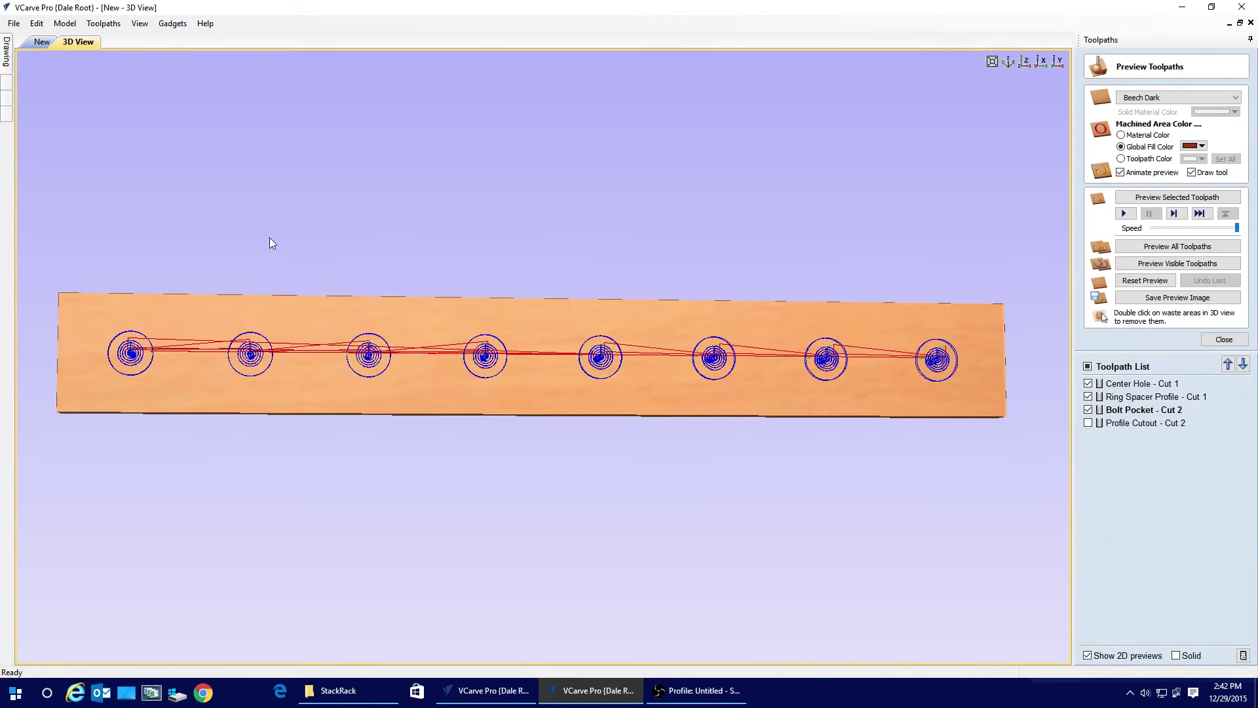
- Add the outer circles of the other seven parts to the Profile Cutout - Cut 2 toolpath in the 2D drawing
{"action": "left_click", "coordinate": [43, 42]}
{"action": "double_click", "coordinate": [1143, 422]}
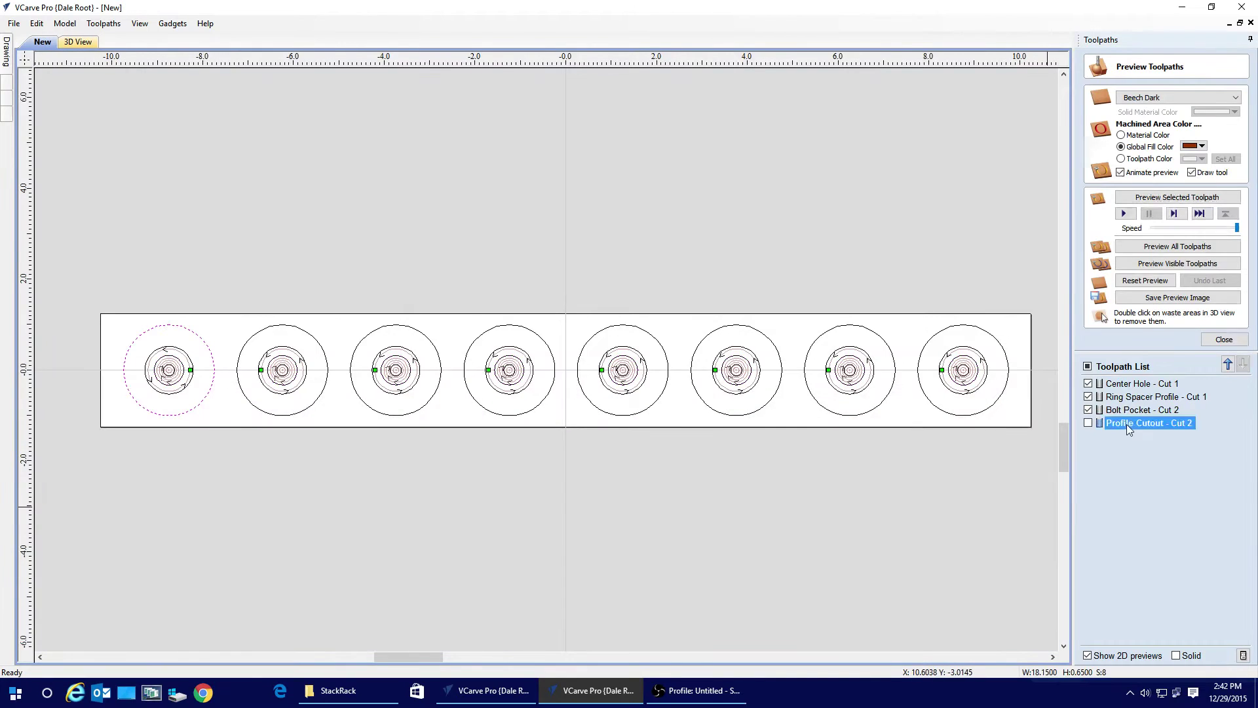
{"action": "left_click", "coordinate": [302, 418], "text": "shift"}
{"action": "left_click", "coordinate": [422, 412], "text": "shift"}
{"action": "left_click", "coordinate": [531, 413], "text": "shift"}
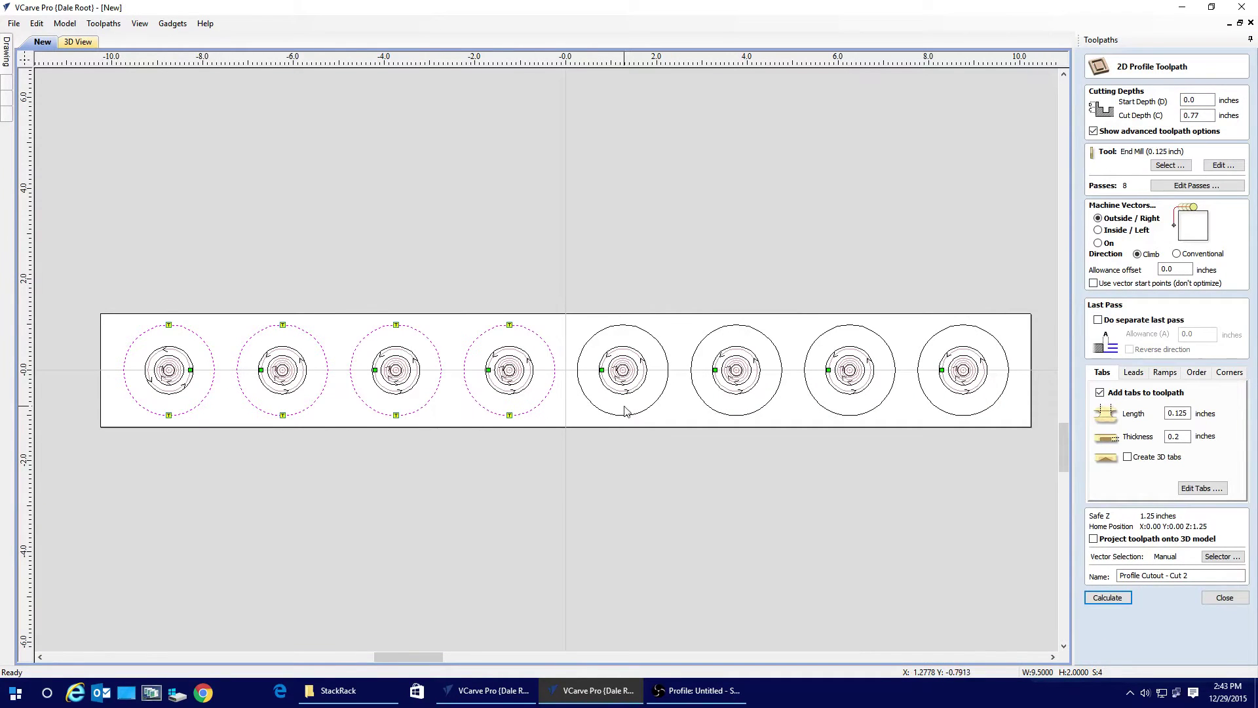
{"action": "left_click", "coordinate": [638, 414], "text": "shift"}
{"action": "left_click", "coordinate": [759, 411], "text": "shift"}
{"action": "left_click", "coordinate": [874, 407], "text": "shift"}
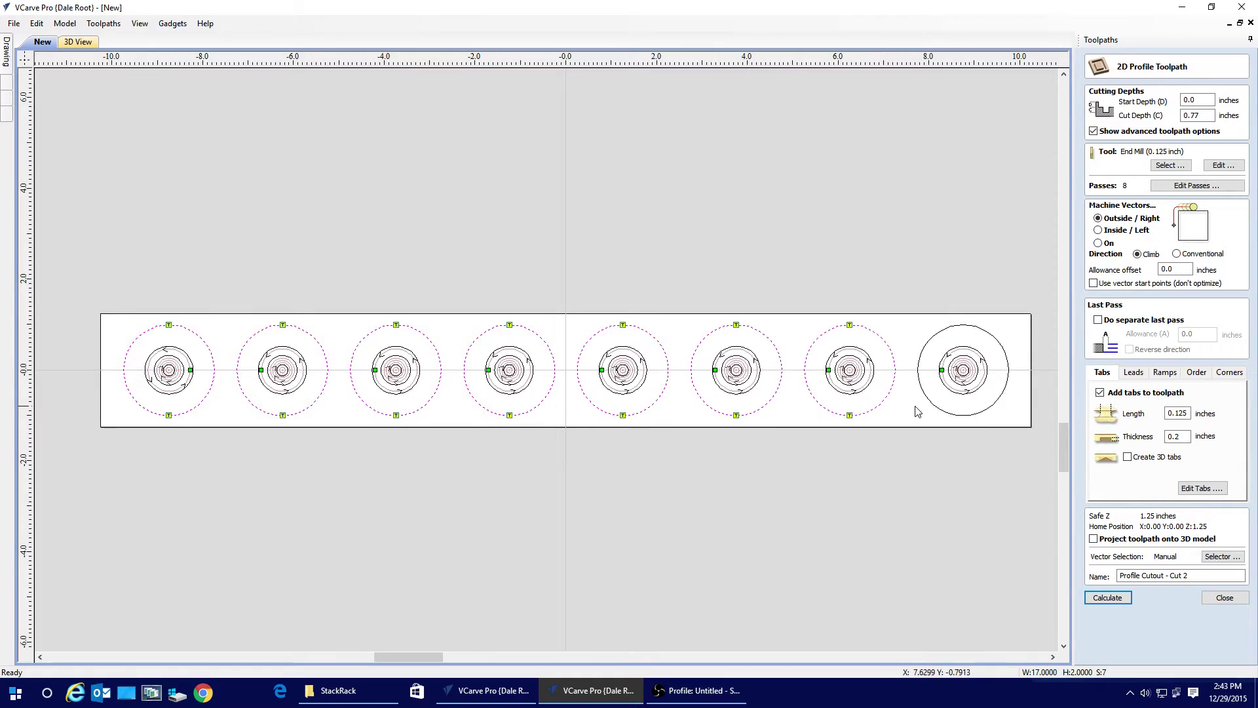
{"action": "left_click", "coordinate": [950, 418], "text": "shift"}
- Recalculate the cutout profile toolpath, accepting the cut through the material, and preview all toolpaths
{"action": "left_click", "coordinate": [1107, 597]}
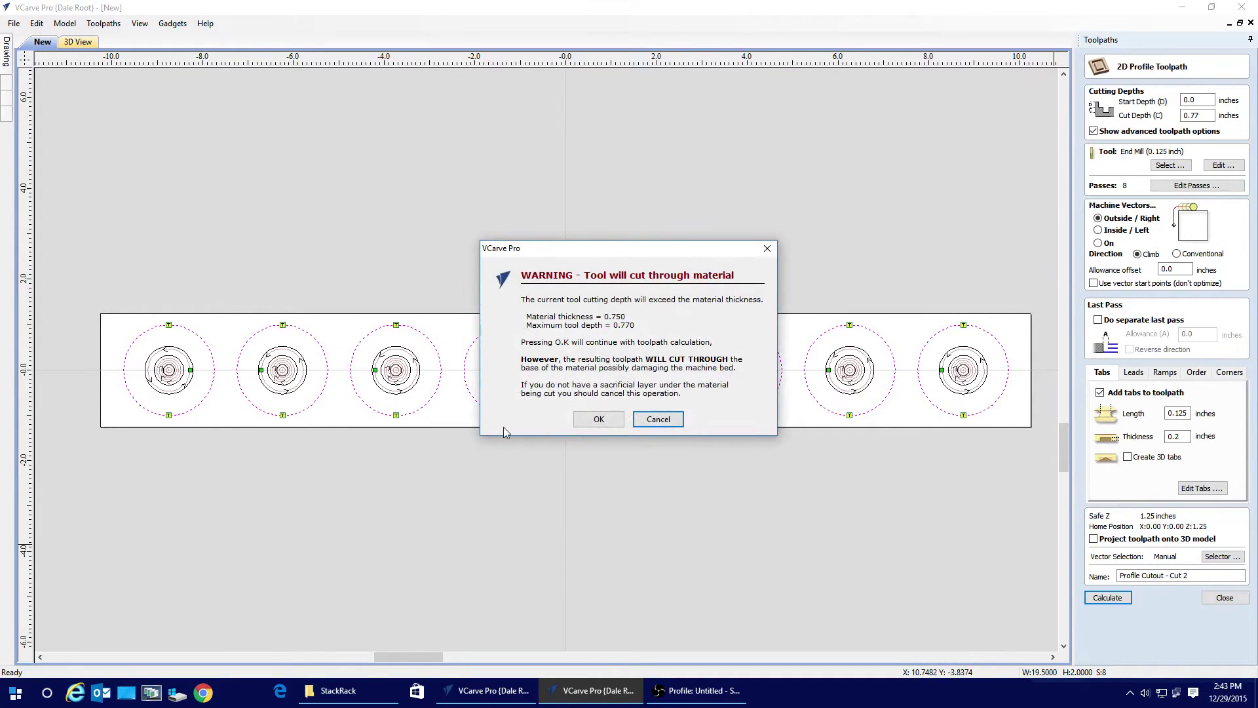
{"action": "left_click", "coordinate": [596, 417]}
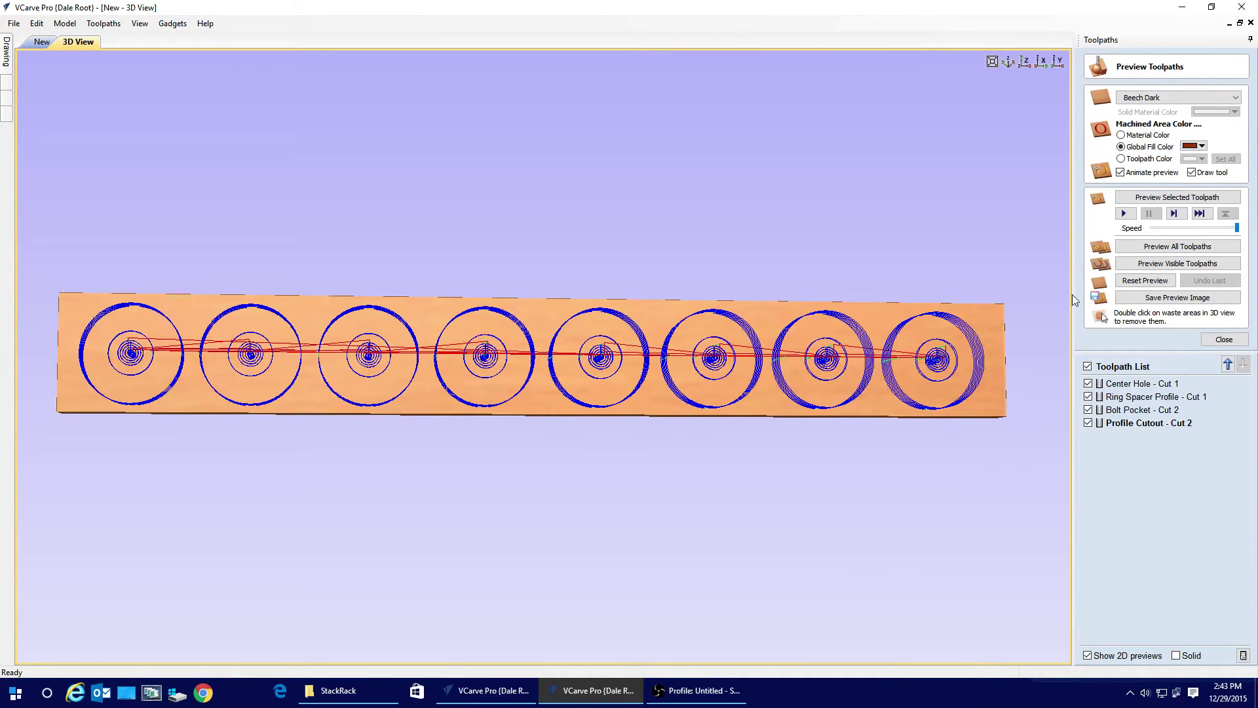
{"action": "left_click", "coordinate": [1169, 246]}
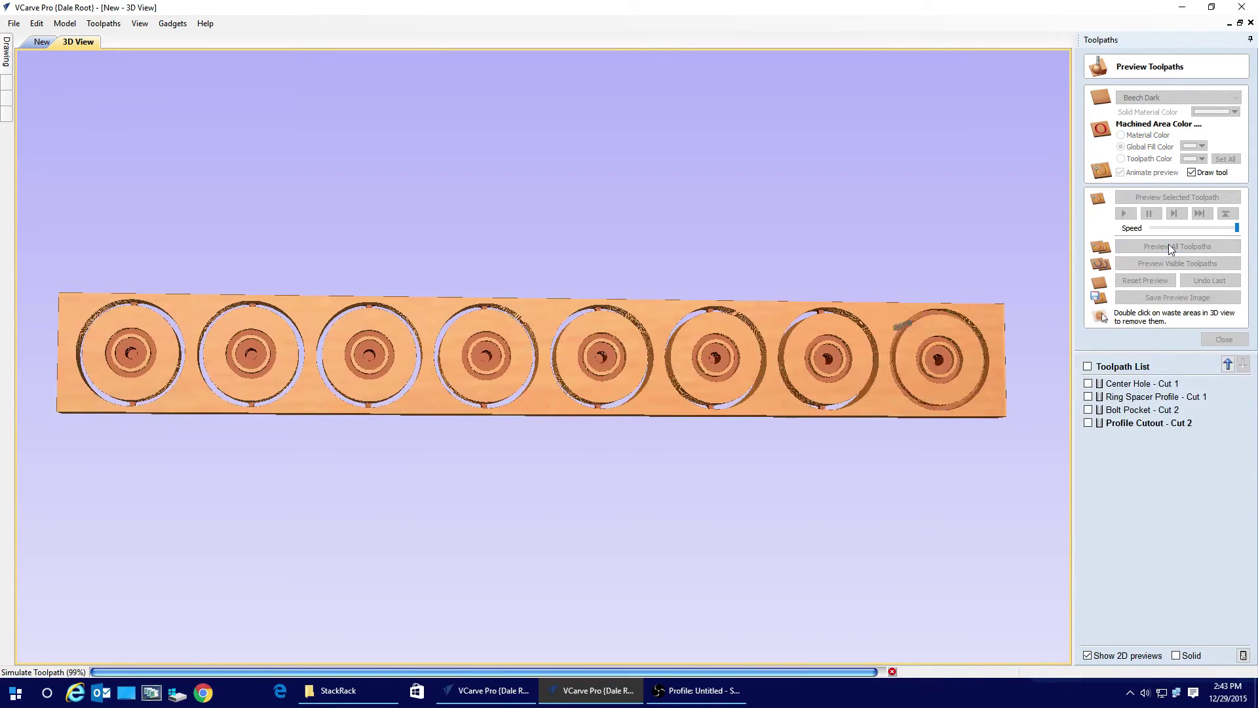